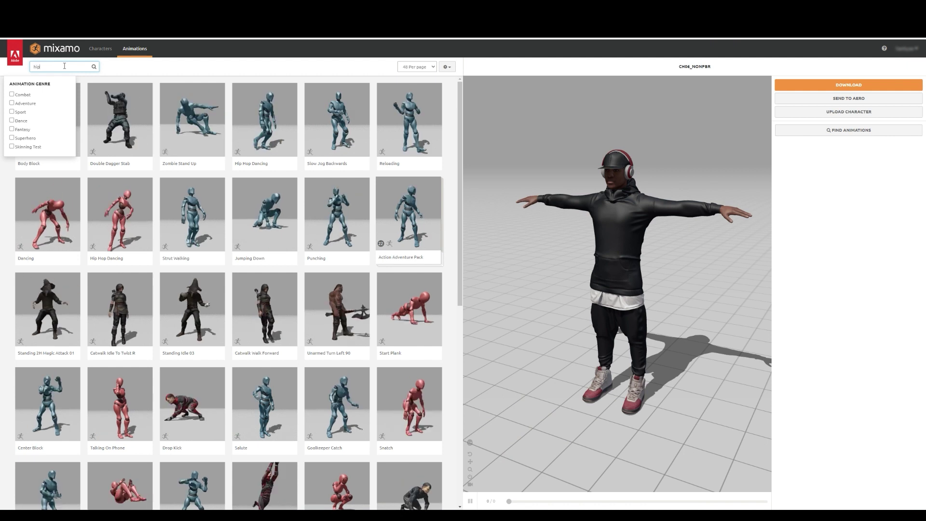
- Apply Mixamo's Bboy Hip Hop Move to the character and download it at 24 fps
scroll(229, 272, "down", 6)
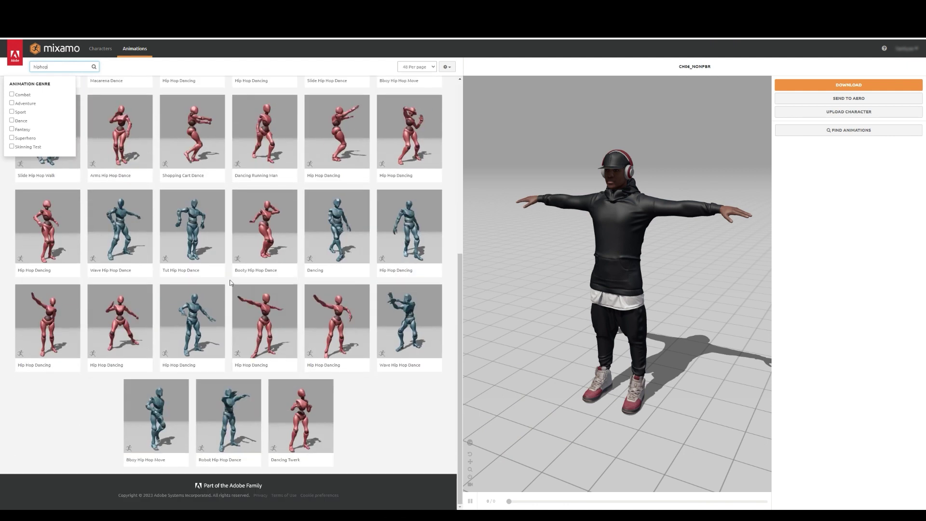
left_click(164, 423)
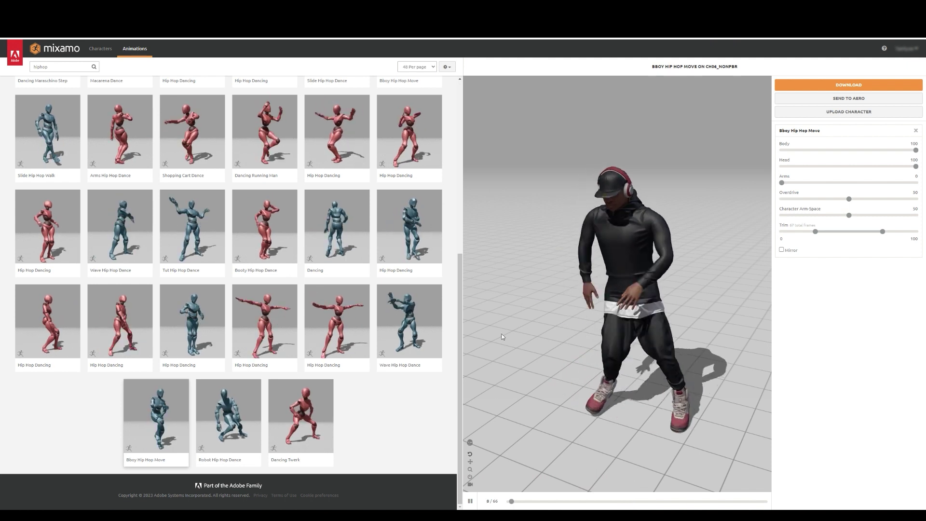
left_click(851, 85)
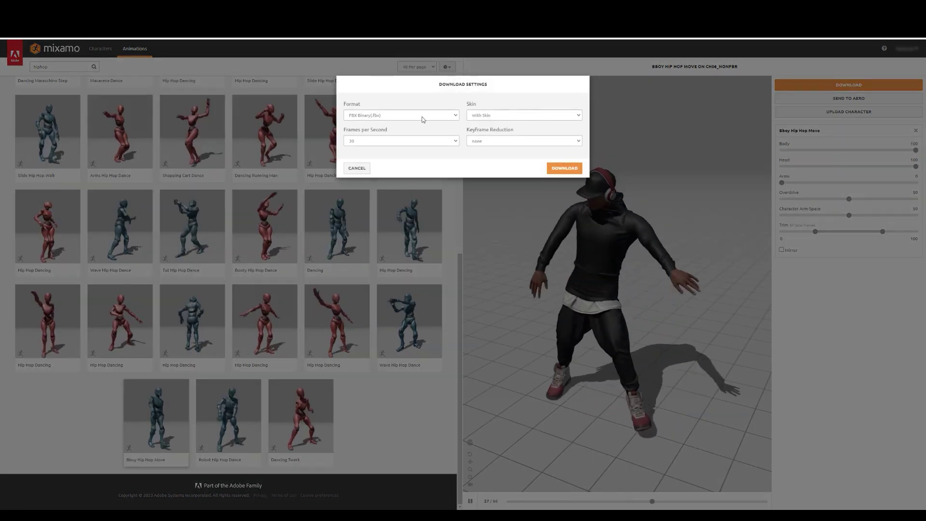
left_click(455, 141)
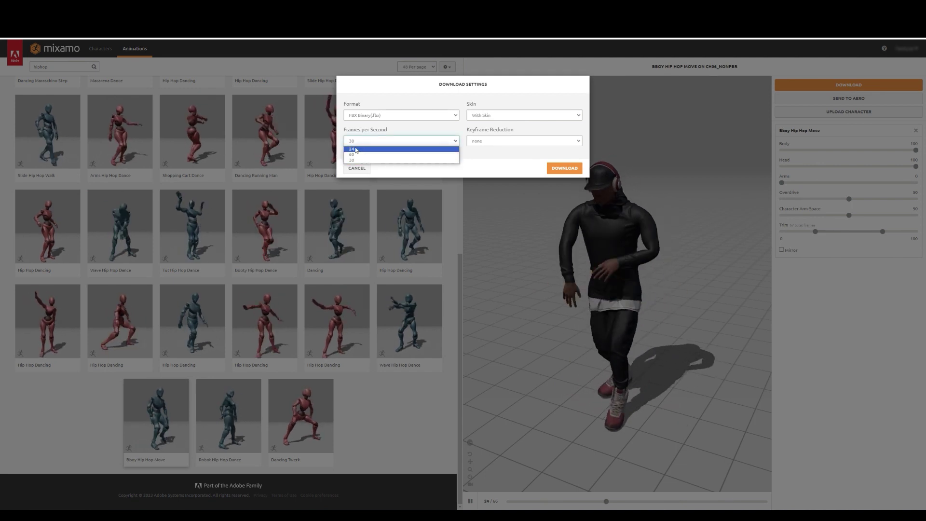
left_click(429, 149)
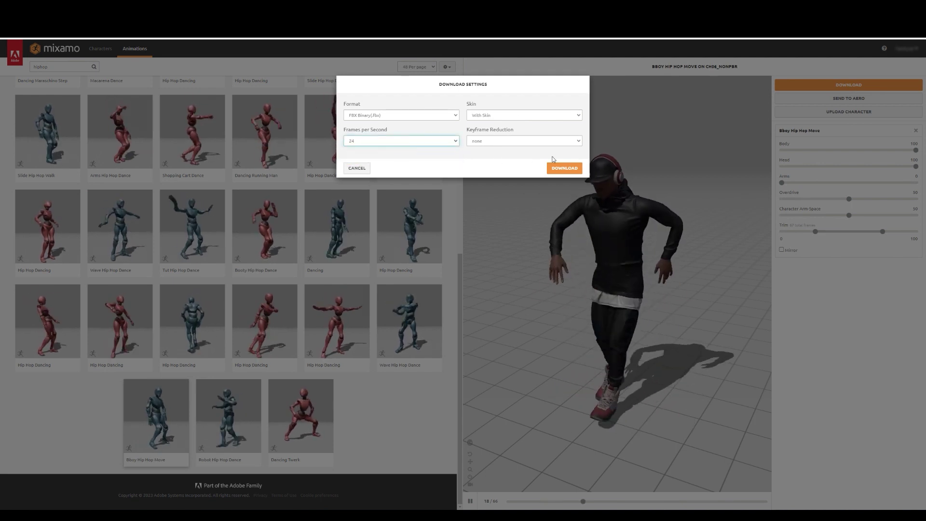
left_click(565, 168)
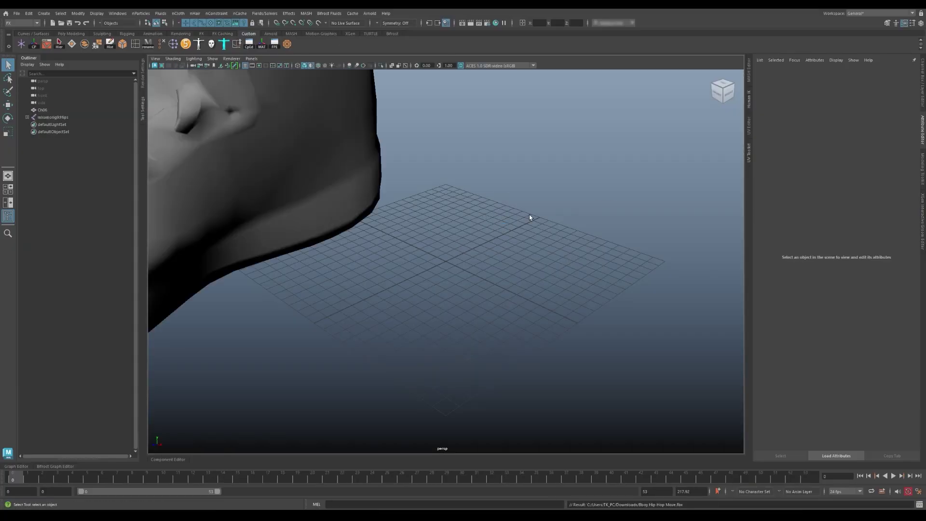
- Select the Ch06 character mesh and bring up the Export Selection to Alembic options
mouse_move(529, 218)
right_mouse_down("alt")
mouse_move(320, 172)
mouse_move(459, 241)
right_mouse_up("alt")
left_click_drag(458, 241, 543, 217, "alt")
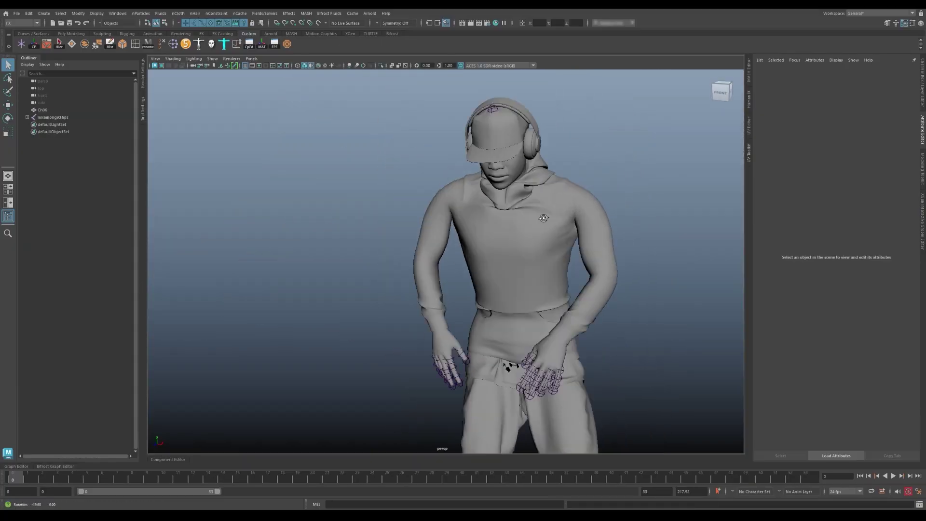
right_click_drag(544, 218, 535, 212, "alt")
left_click_drag(535, 212, 528, 206, "alt")
left_click(115, 110)
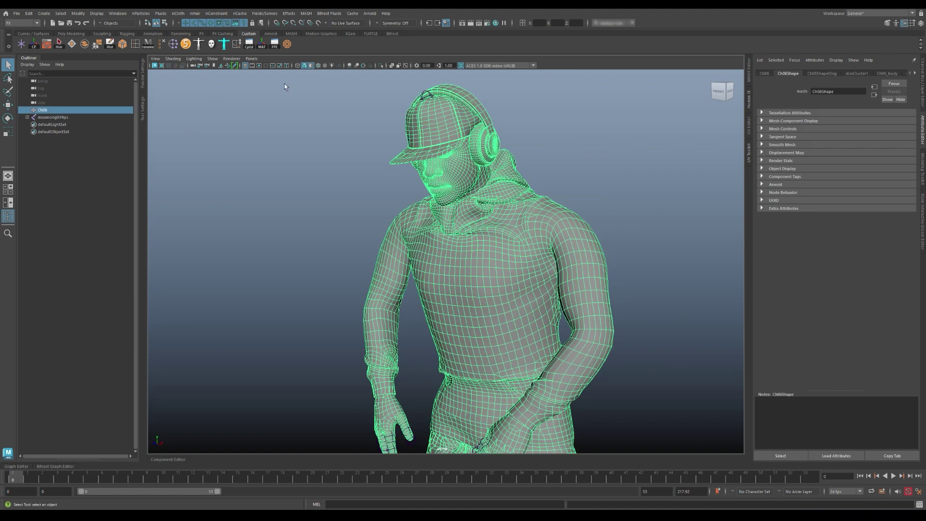
left_click(352, 13)
mouse_move(369, 28)
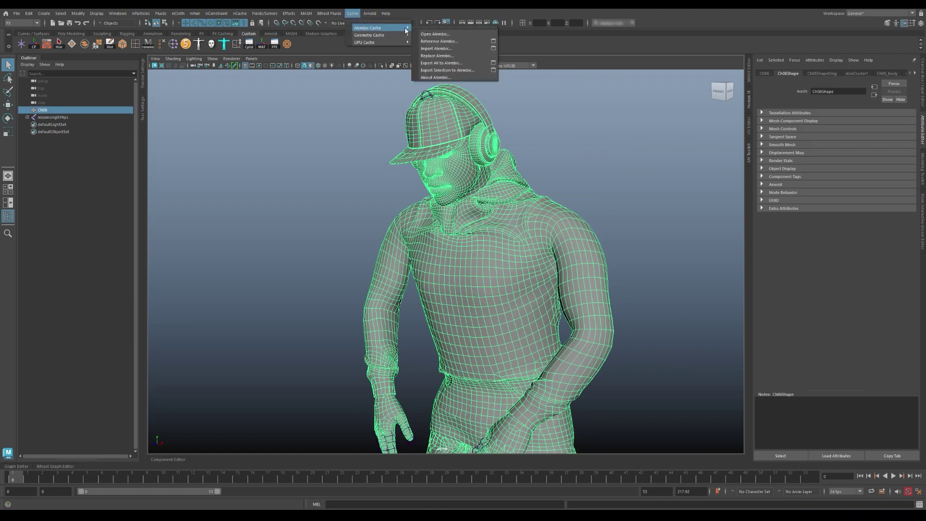
left_click(493, 71)
- Export the mesh as Dancer_02.abc into the 26_PolyDance folder
left_click_drag(162, 177, 304, 128)
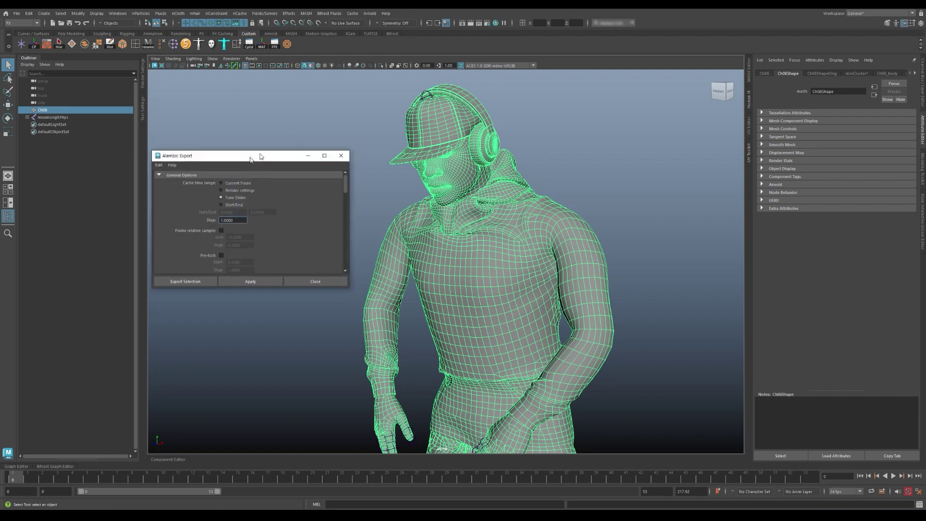
left_click(311, 250)
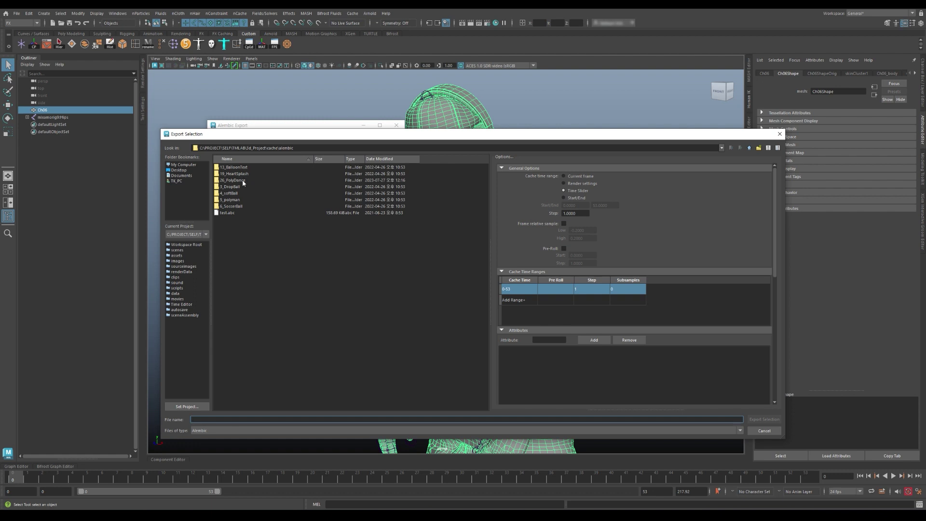
double_click(232, 180)
left_click(230, 167)
left_click(329, 384)
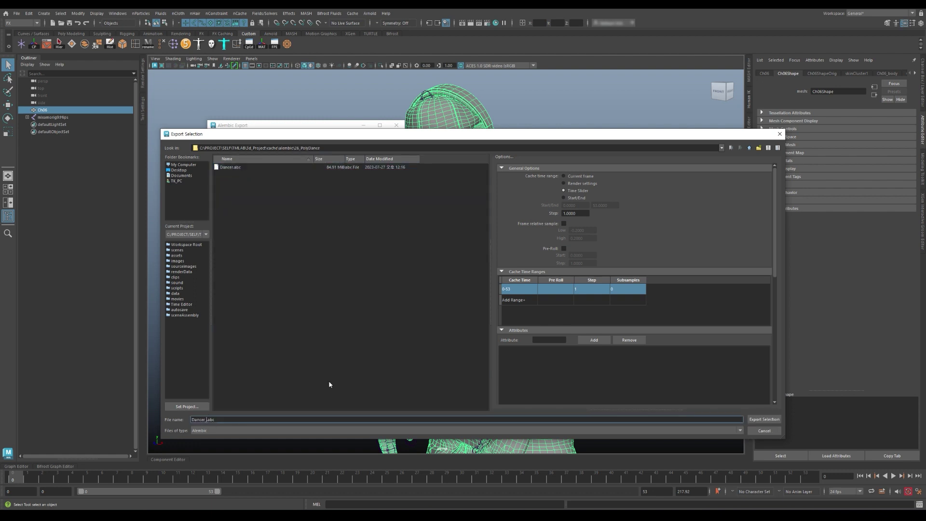
type("_02")
key("Return")
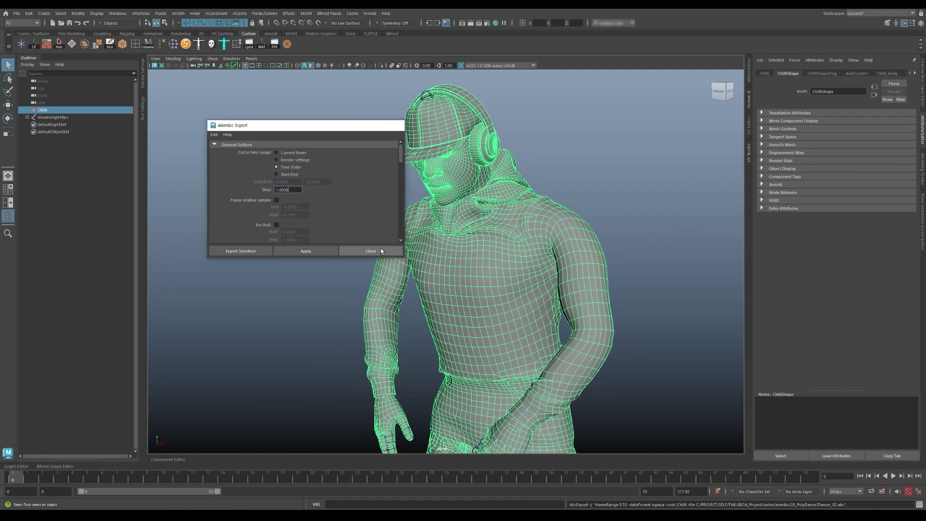
left_click(370, 251)
- Group the original character and skeleton as 'mocap' and hide the group
key("ctrl+g")
type("mocap")
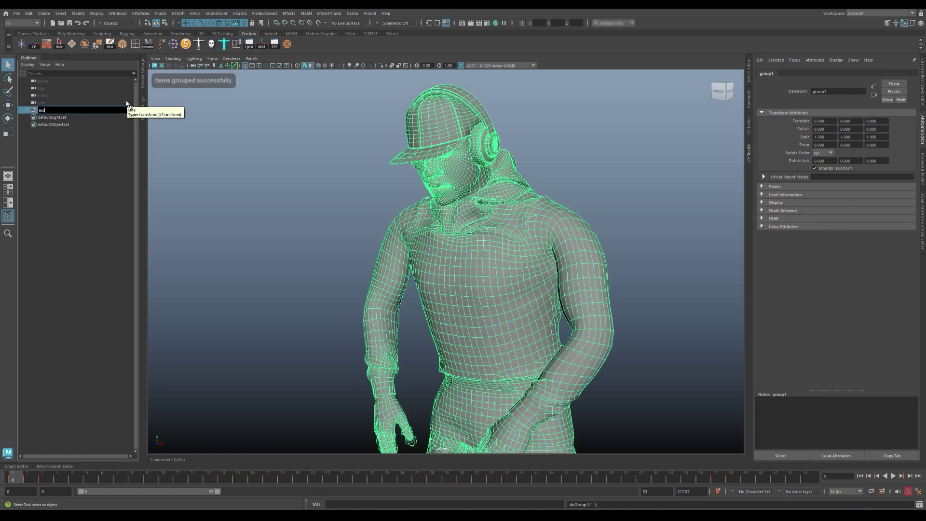
key("Return")
key("ctrl+h")
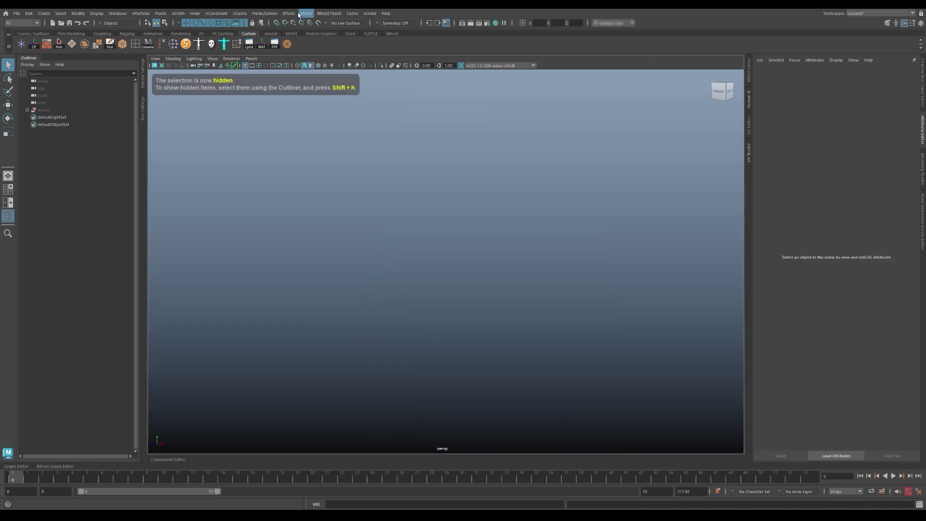
- Reference Dancer_02.abc from 26_PolyDance into the scene and frame the dancer
left_click(351, 13)
mouse_move(376, 27)
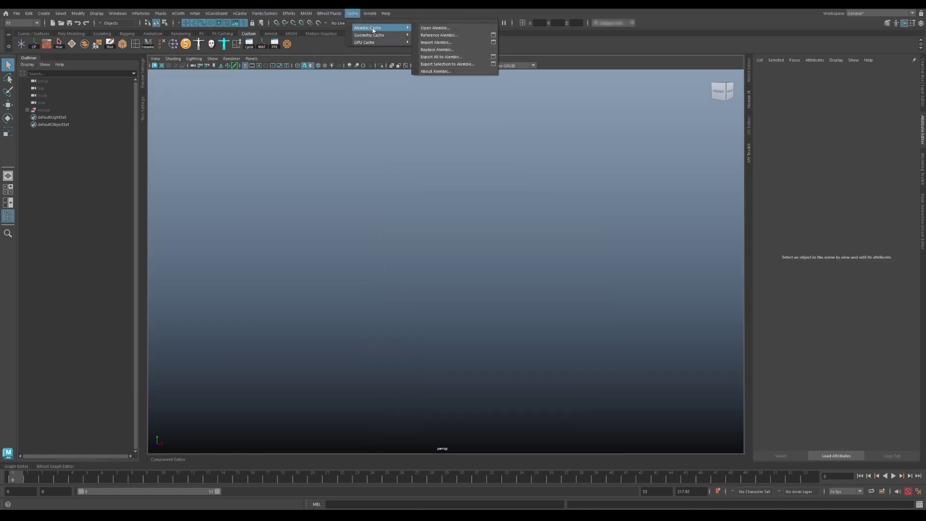
left_click(438, 35)
double_click(236, 180)
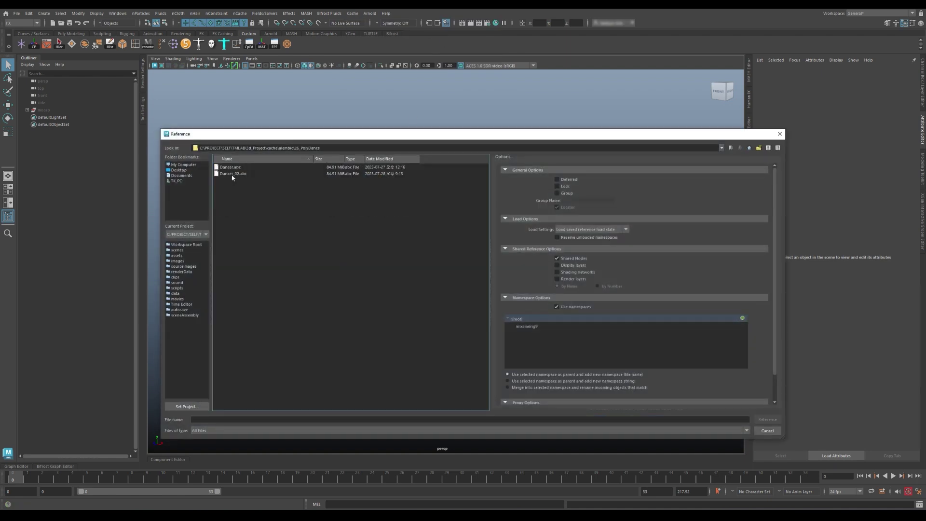
double_click(234, 174)
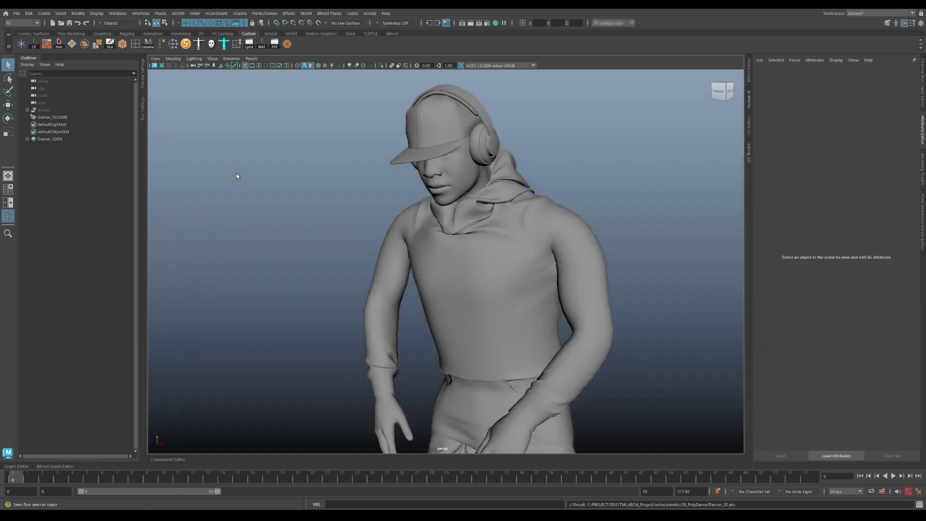
left_click(458, 228)
key("f")
scroll(347, 217, "up", 2)
scroll(502, 222, "up", 2)
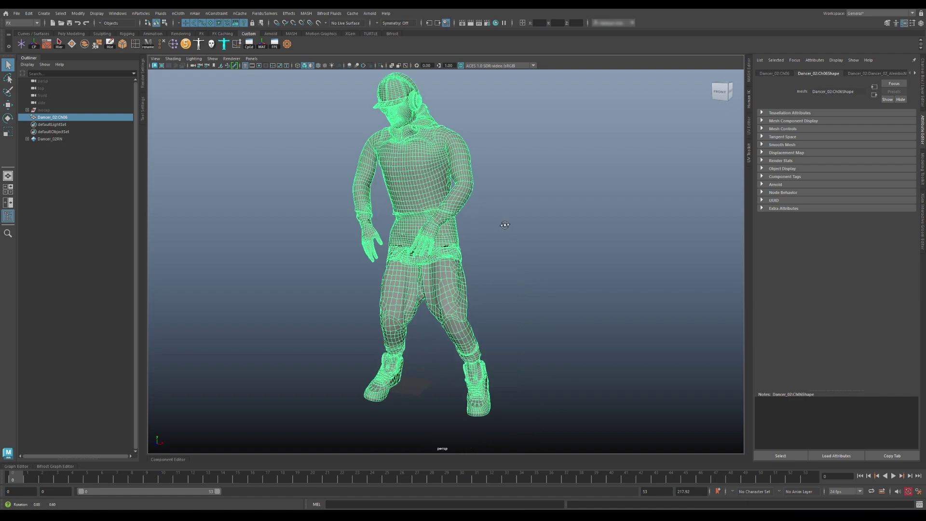
left_click_drag(405, 174, 418, 169, "alt")
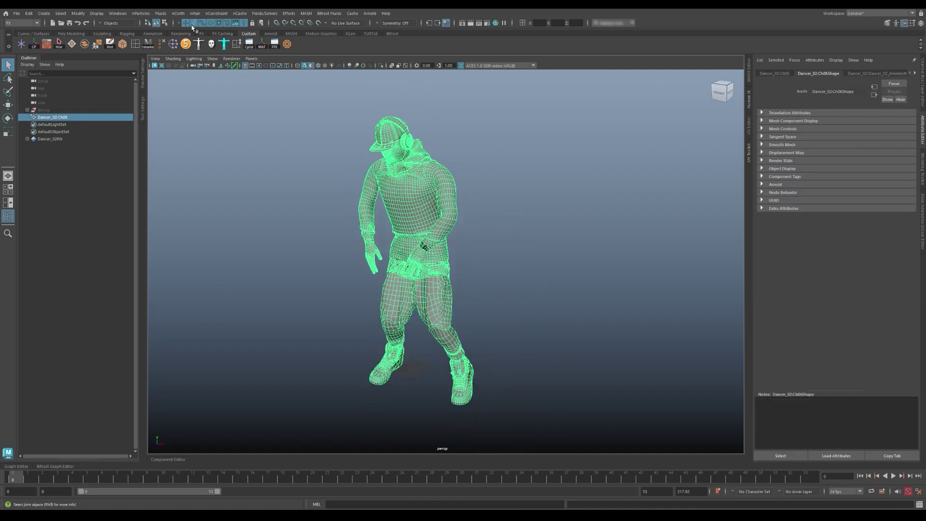
- Reset the Mesh > Reduce options to defaults: 50 percent with quads preserved
left_click(26, 23)
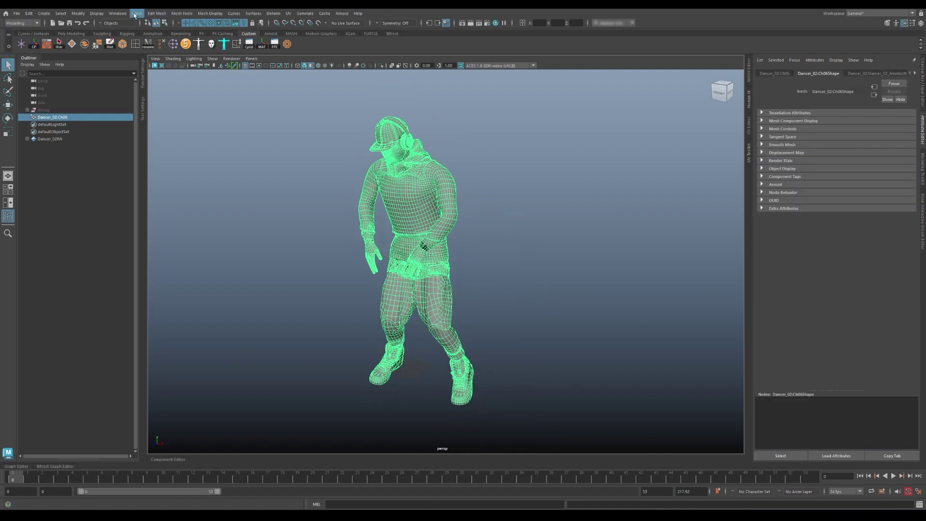
left_click(137, 13)
left_click(204, 76)
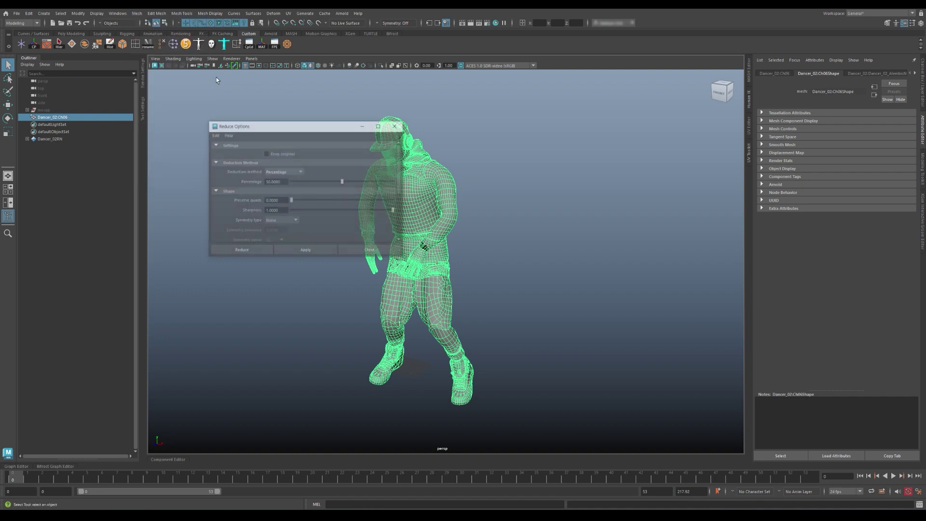
left_click(213, 135)
left_click(230, 149)
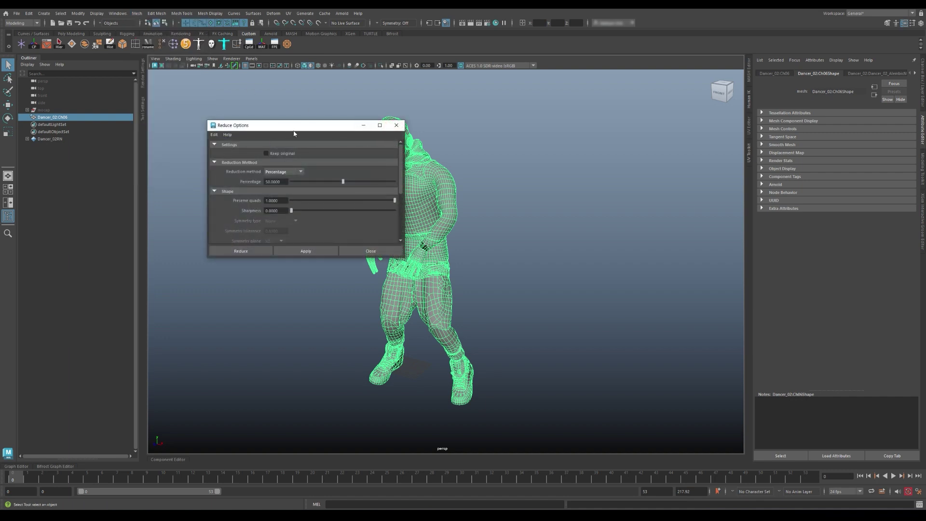
left_click_drag(301, 130, 200, 121)
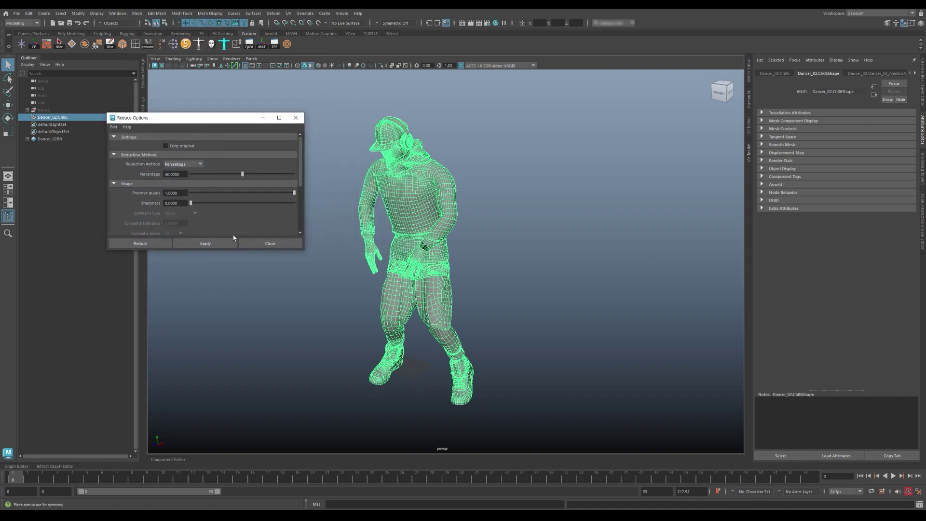
left_click_drag(188, 251, 198, 341)
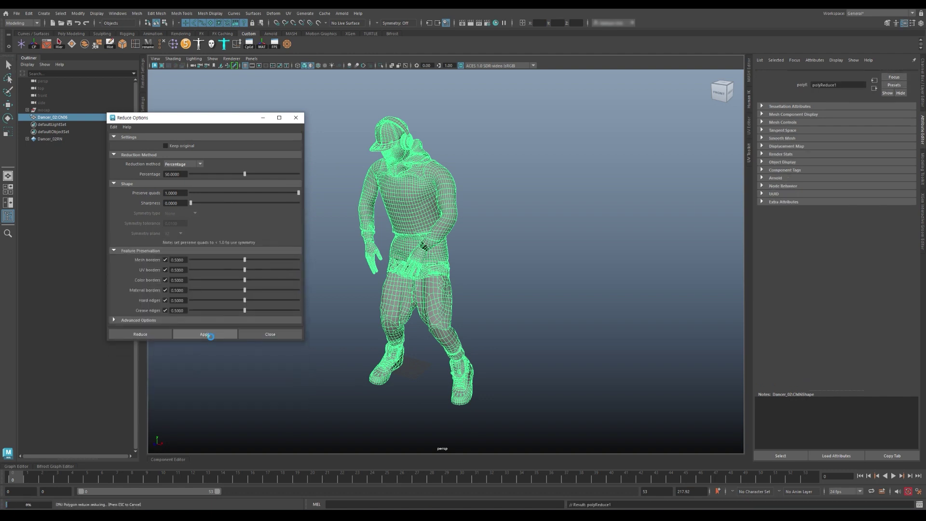
- Close the Reduce options and reselect the dancer, viewing it from the front
left_click(270, 334)
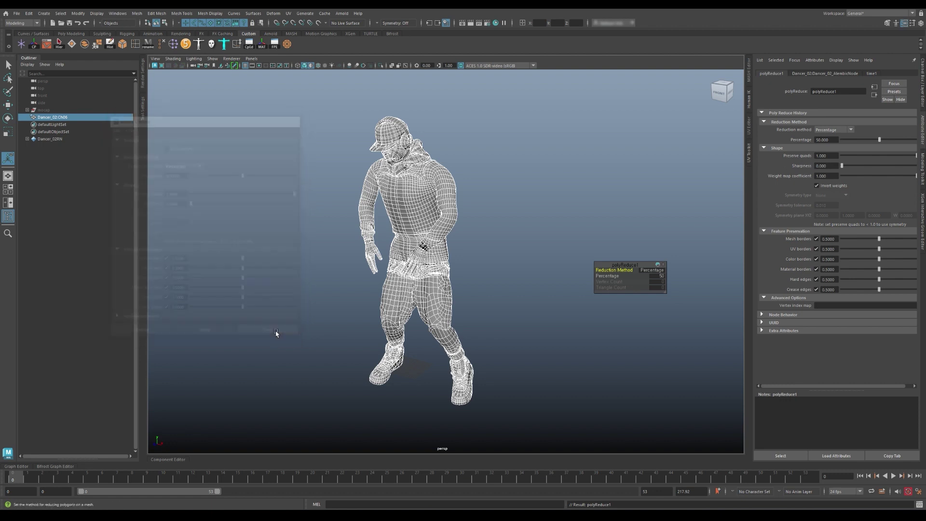
left_click(467, 203)
key("5")
scroll(415, 160, "up", 3)
left_click(414, 160)
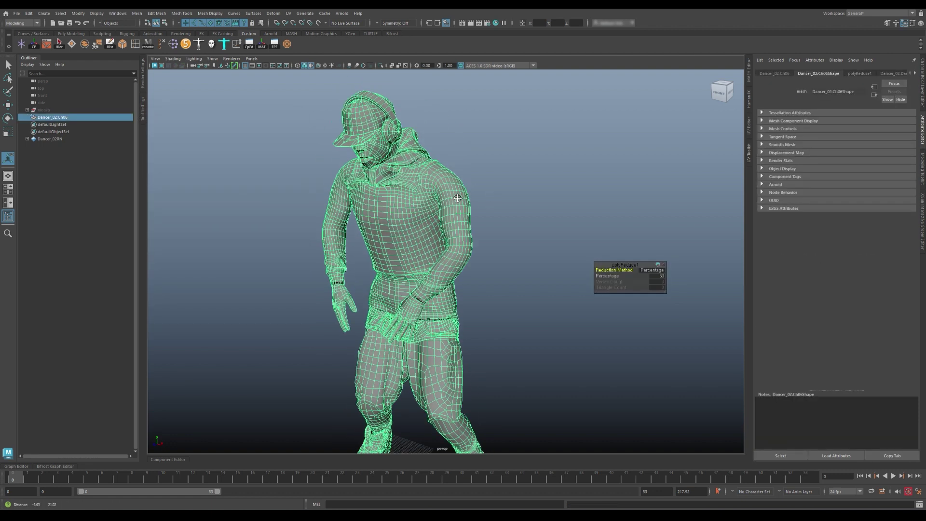
scroll(422, 193, "up", 3)
scroll(429, 218, "up", 2)
left_click_drag(386, 240, 426, 193, "alt")
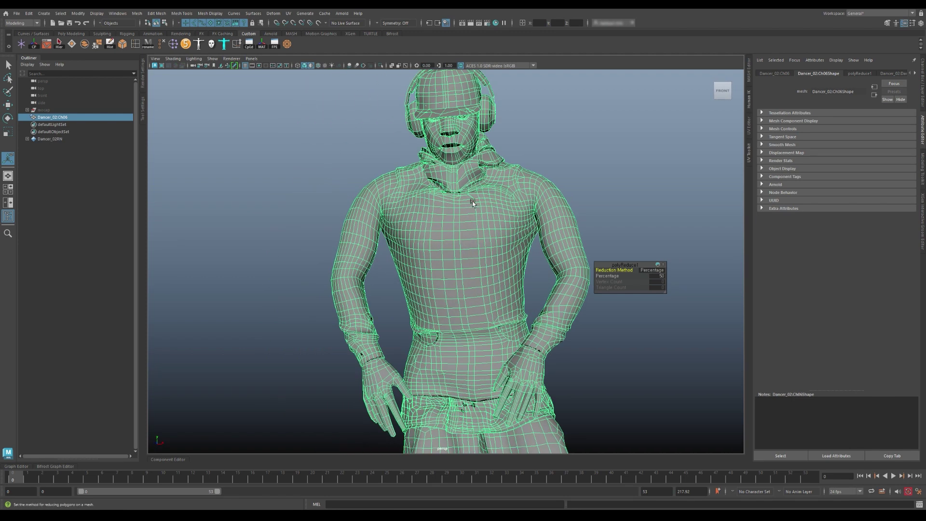
- Set polyReduce1 Percentage to 88, Preserve quads to 0, and raise Sharpness
left_click(860, 74)
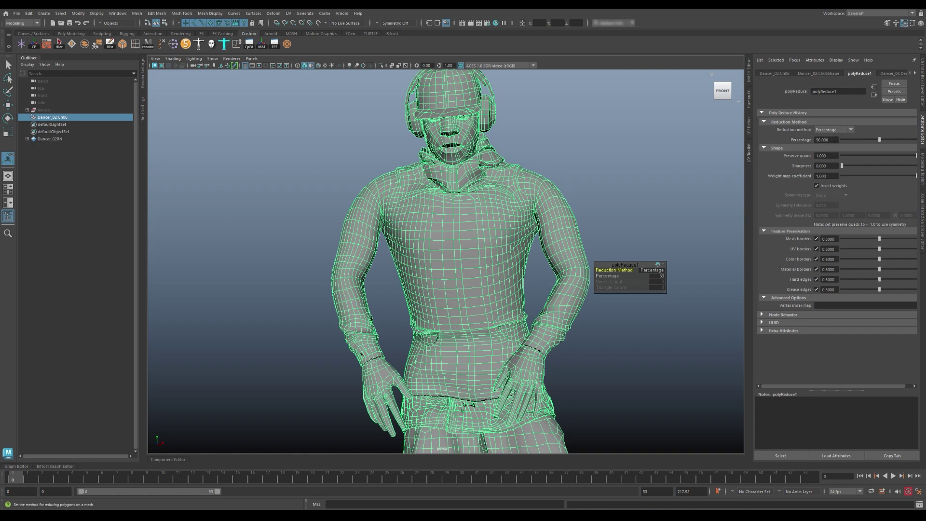
left_click_drag(885, 142, 916, 139)
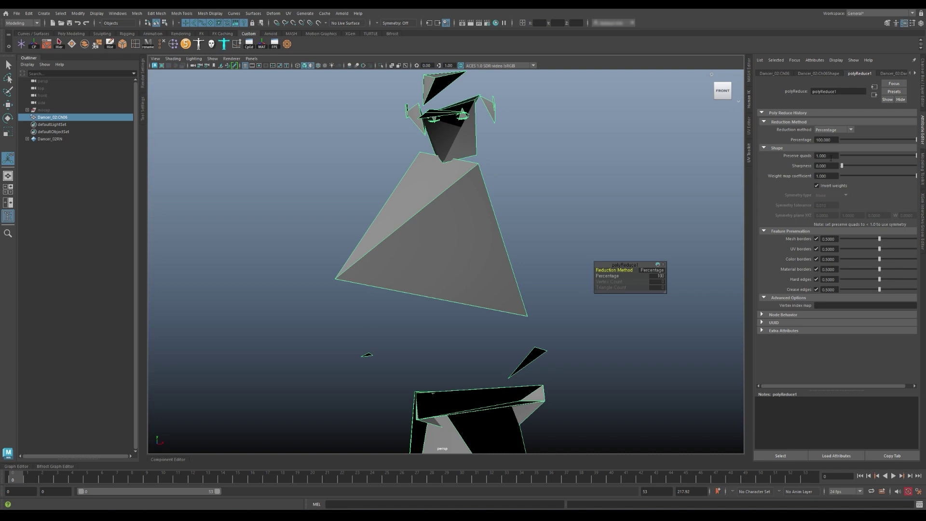
left_click_drag(882, 139, 893, 138)
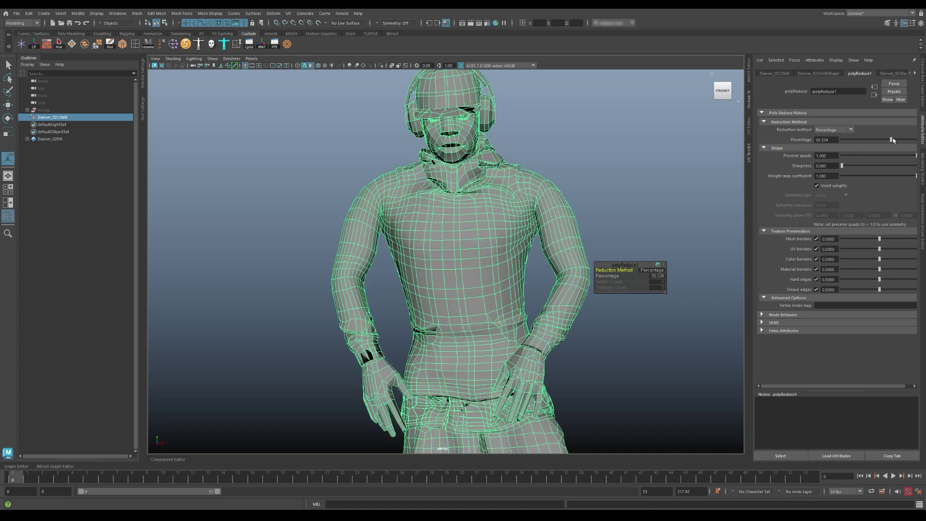
key("Return")
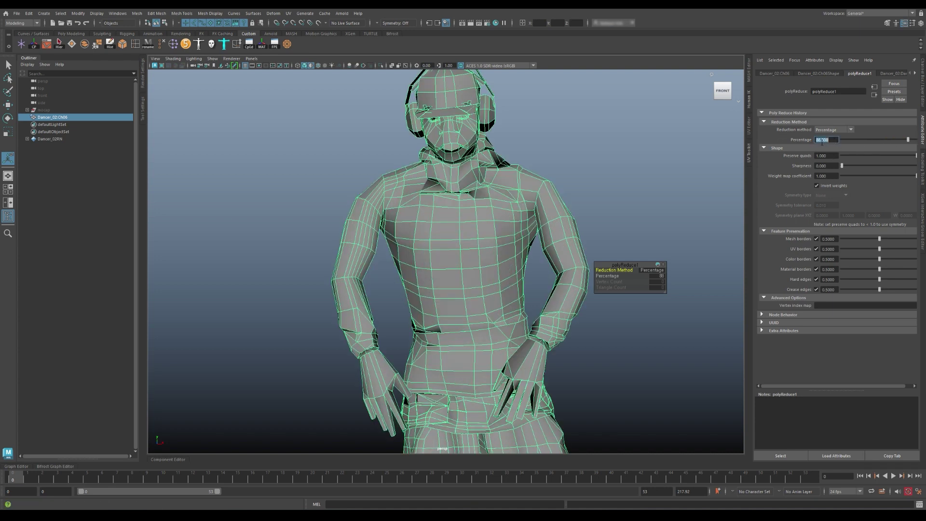
key("Tab")
type("0.000")
key("Return")
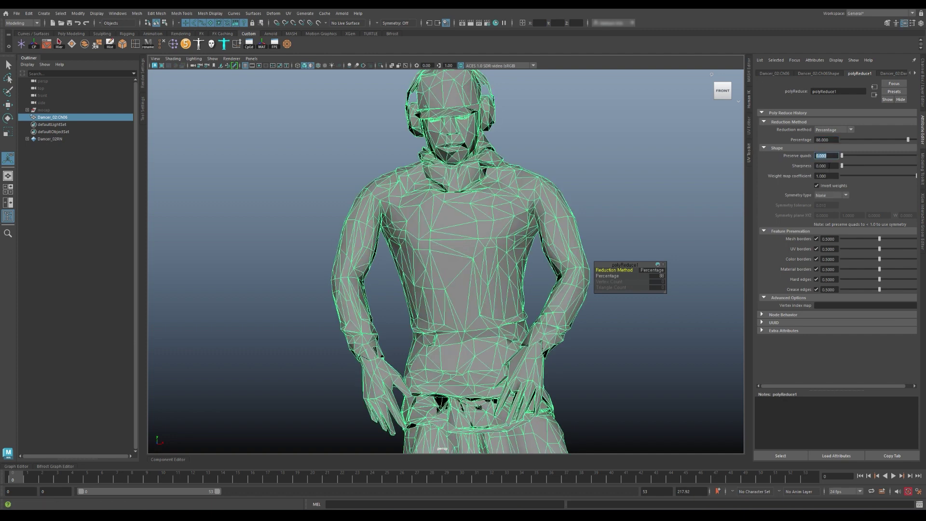
left_click(816, 167)
key("Return")
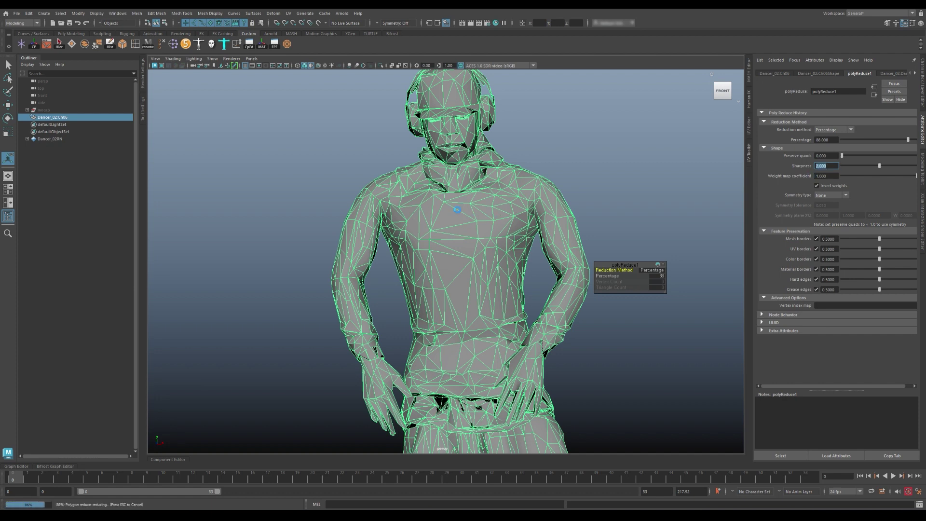
mouse_move(519, 177)
left_mouse_down("alt")
mouse_move(504, 207)
mouse_move(435, 244)
left_mouse_up("alt")
left_click(505, 205)
- Switch the viewport to Two Sided Lighting
left_click(435, 244)
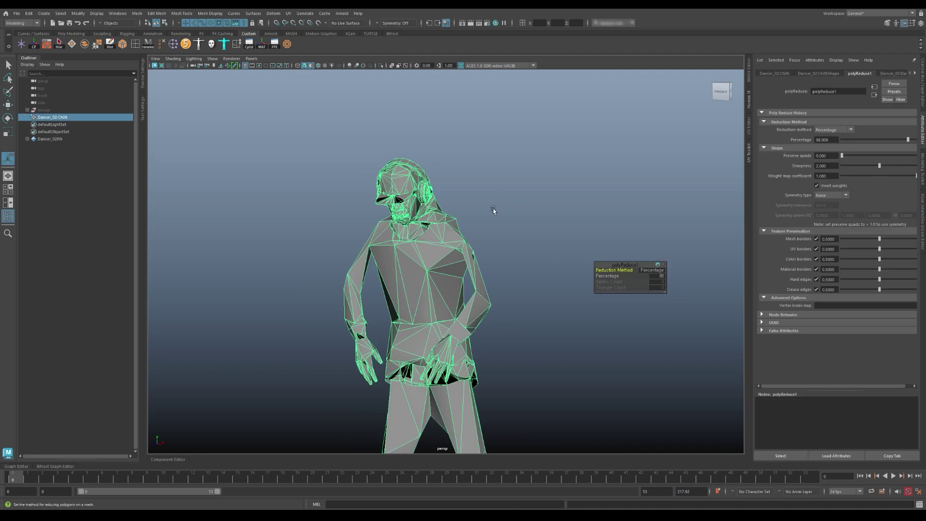
left_click(493, 208)
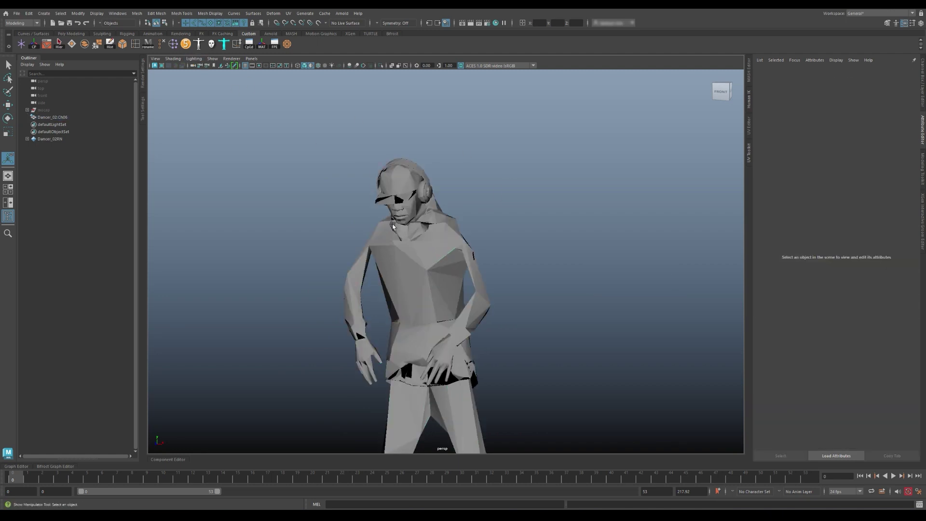
left_click(193, 58)
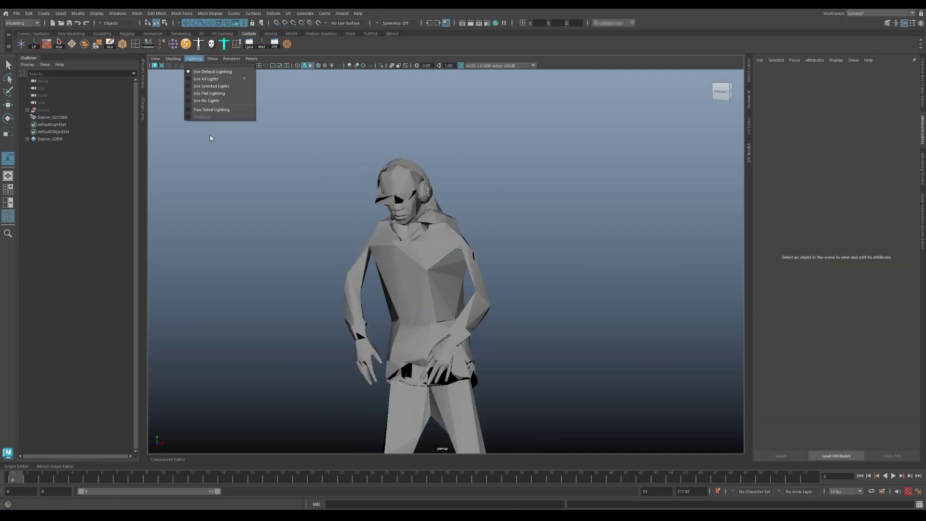
left_click(209, 110)
- Set the dancer's polyReduce Percentage to 99
left_click(414, 249)
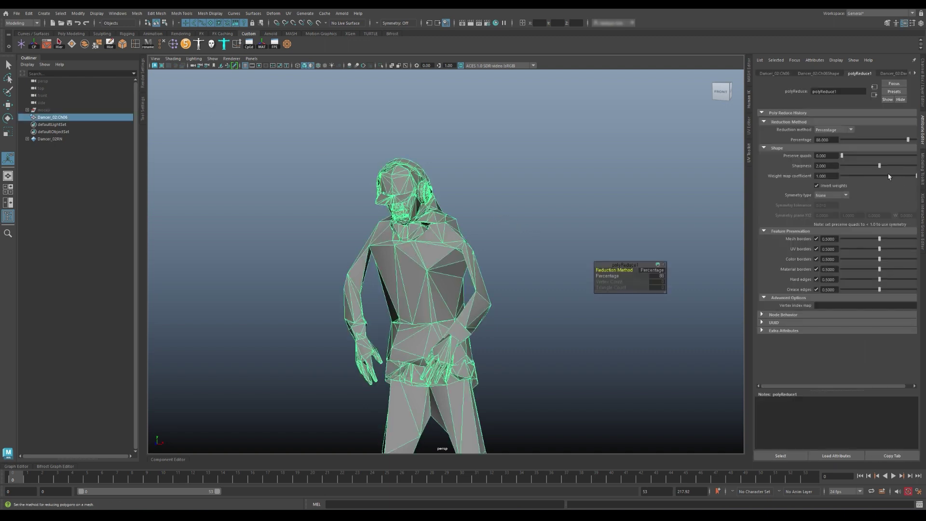
left_click_drag(837, 139, 769, 132)
type("99")
key("Return")
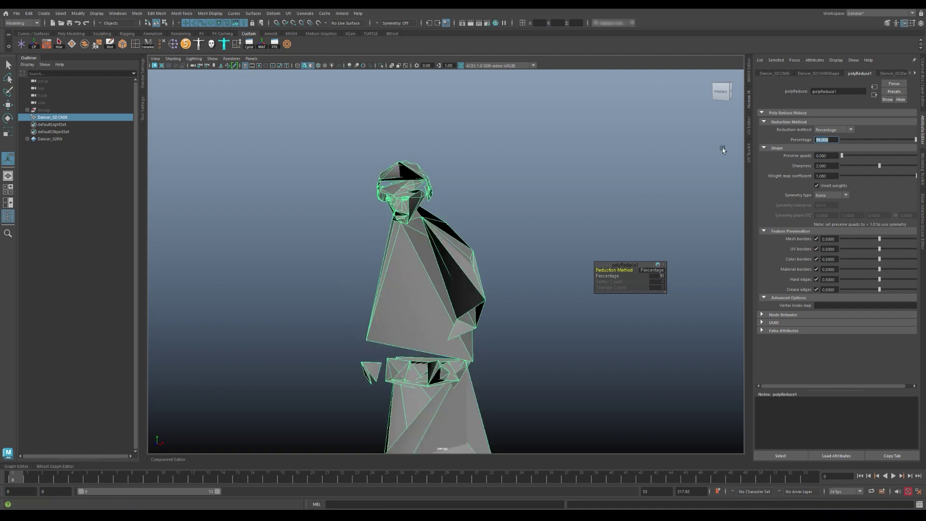
right_click_drag(599, 190, 496, 196, "alt")
mouse_move(496, 197)
left_mouse_down("alt")
mouse_move(490, 207)
mouse_move(533, 186)
mouse_move(575, 196)
left_mouse_up("alt")
left_click_drag(836, 140, 797, 130)
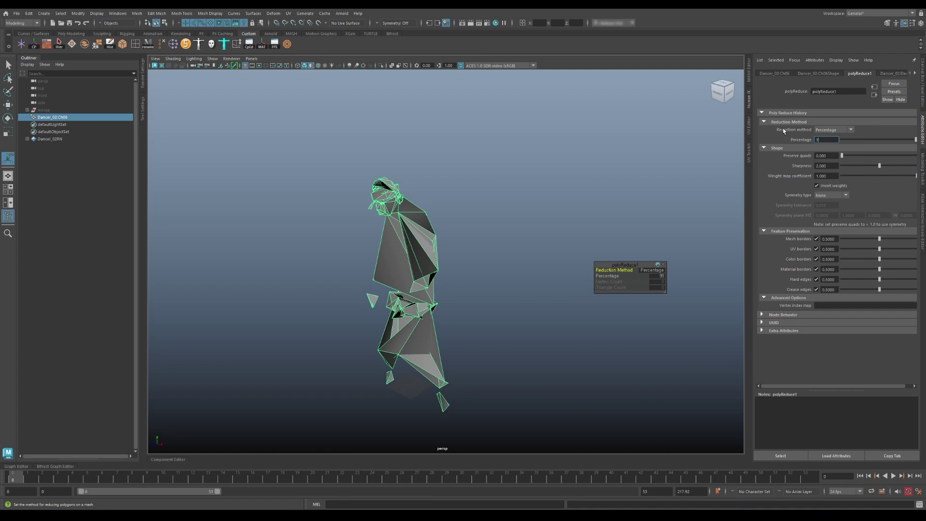
type("8")
key("Return")
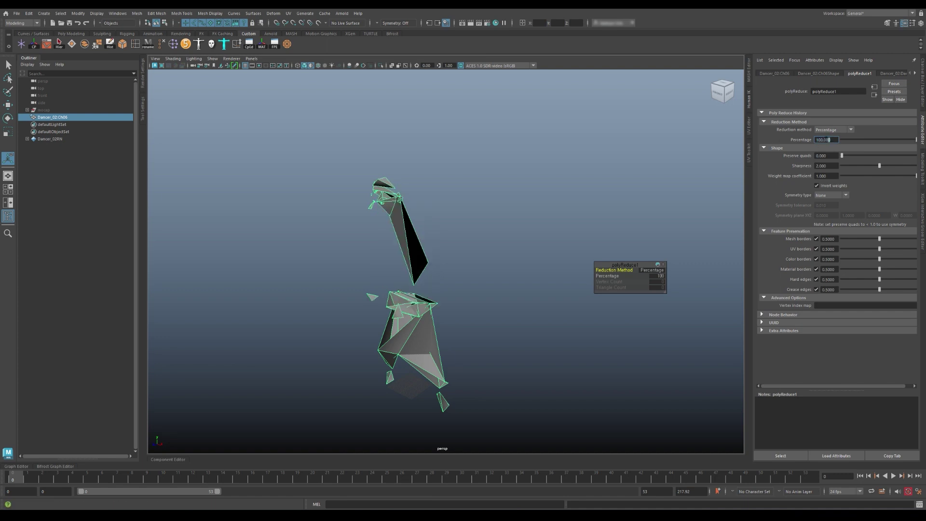
type("96.000")
key("Return")
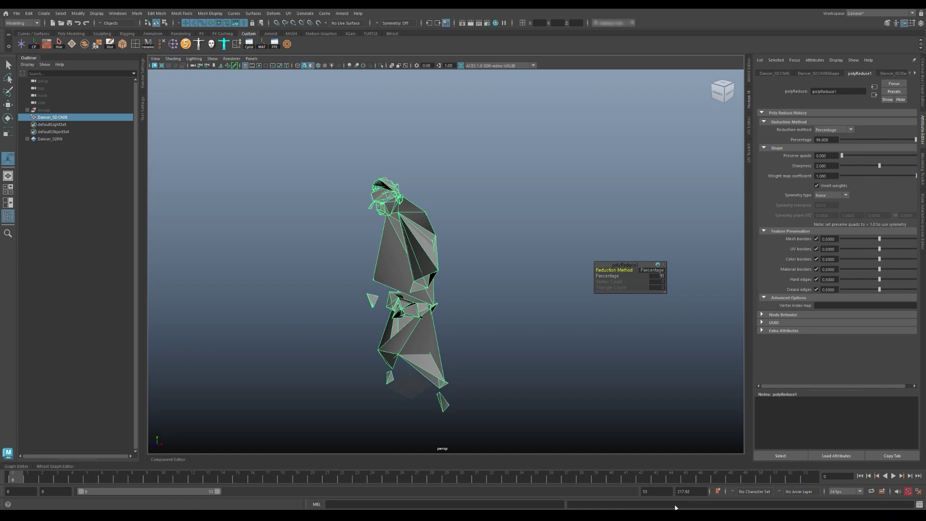
- Extend the playback end frame to 106 and play the dance animation
double_click(655, 490)
type("10")
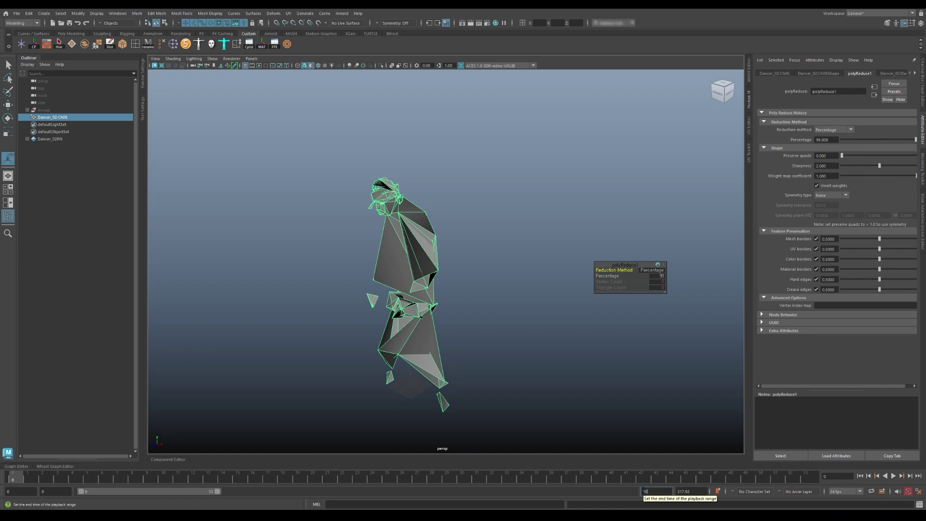
type("6")
key("Return")
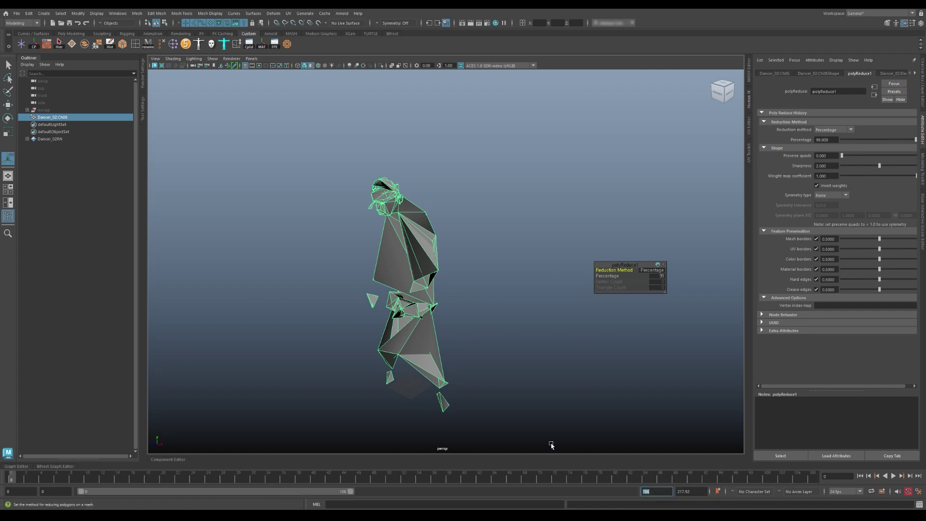
key("alt+v")
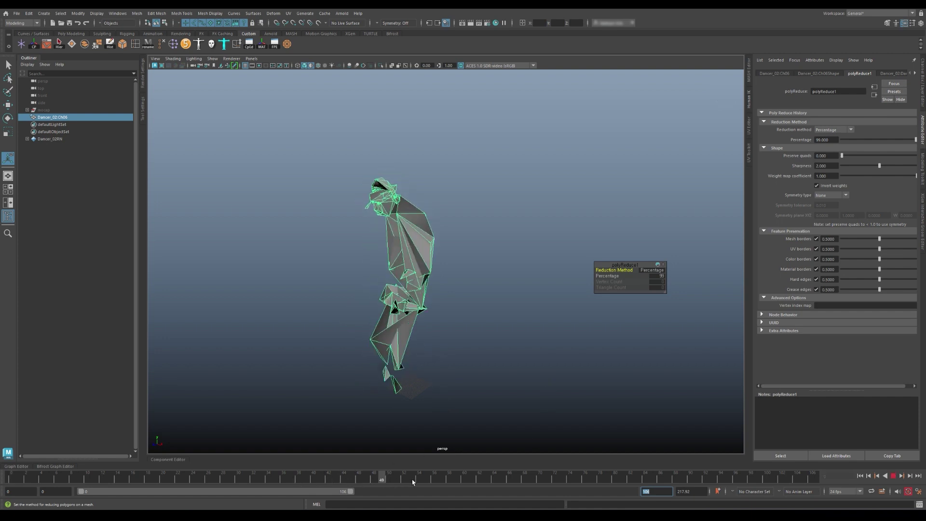
left_click(476, 481)
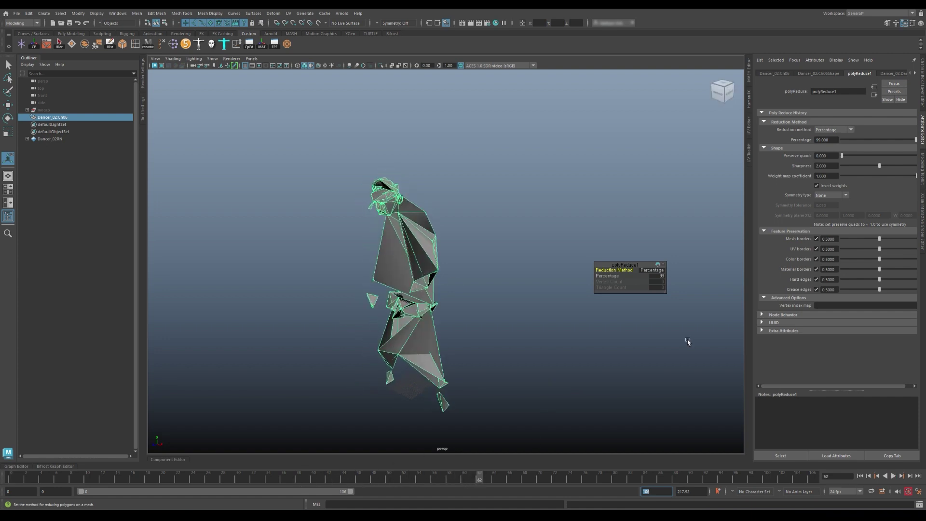
key("ctrl+a")
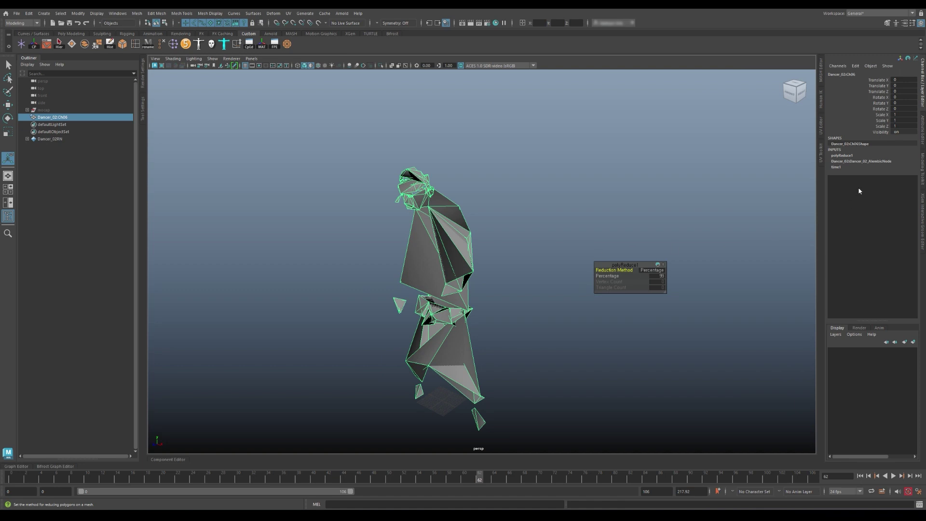
- Set the AlembicNode Cycle Type to Loop and replay from frame 0 to verify
left_click(851, 161)
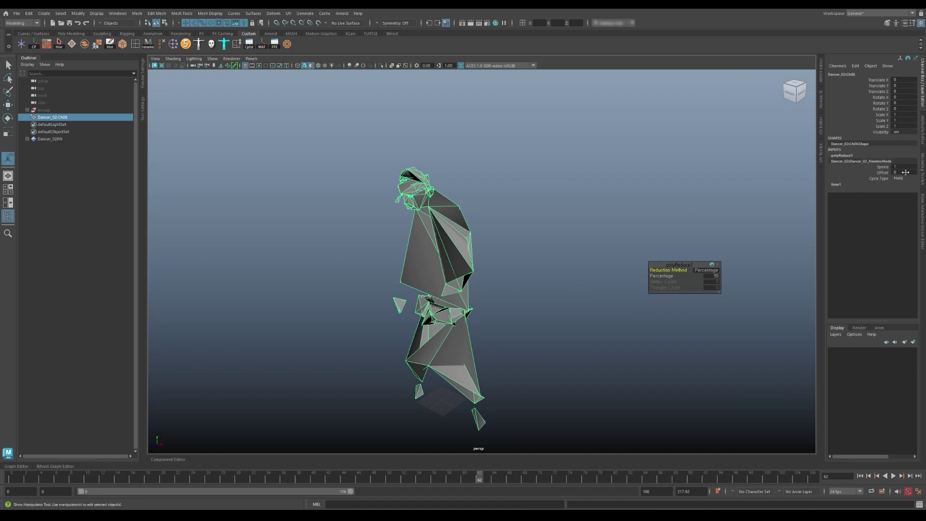
left_click(904, 179)
left_click(890, 189)
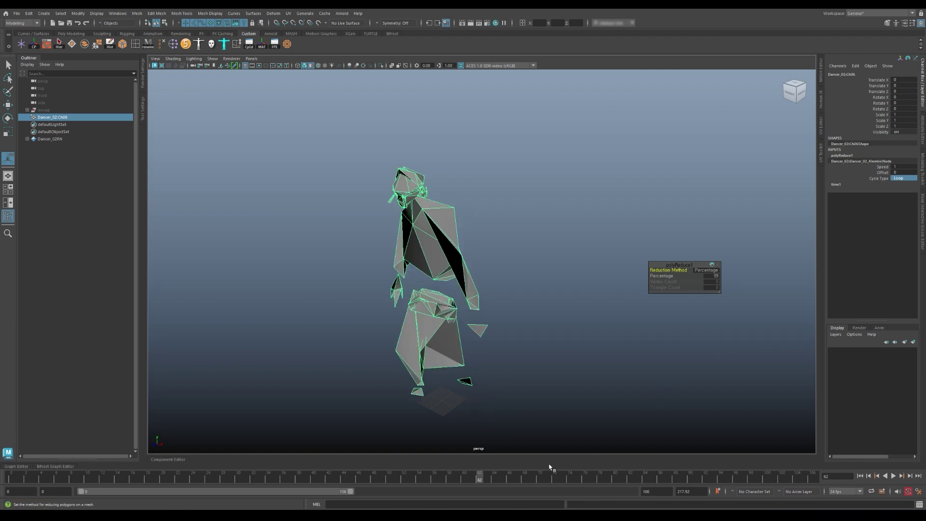
key("alt+v")
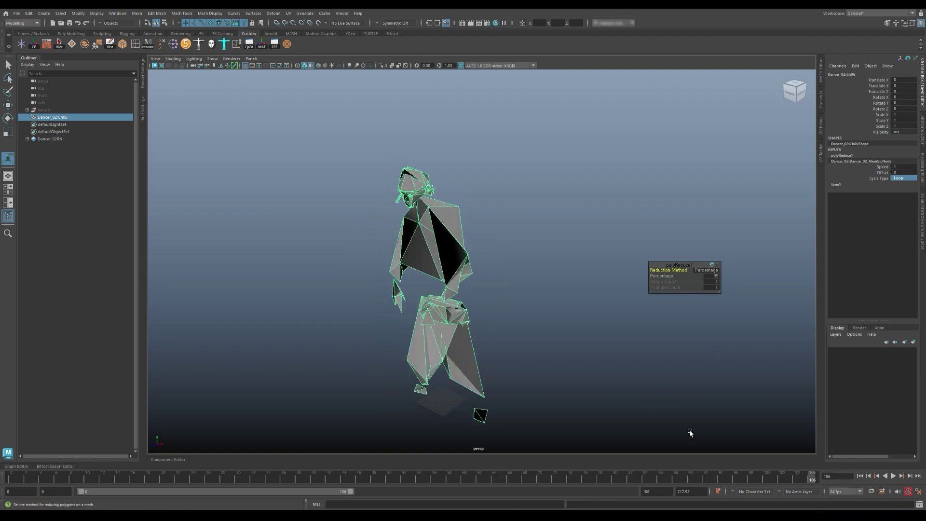
left_click(14, 479)
key("alt+v")
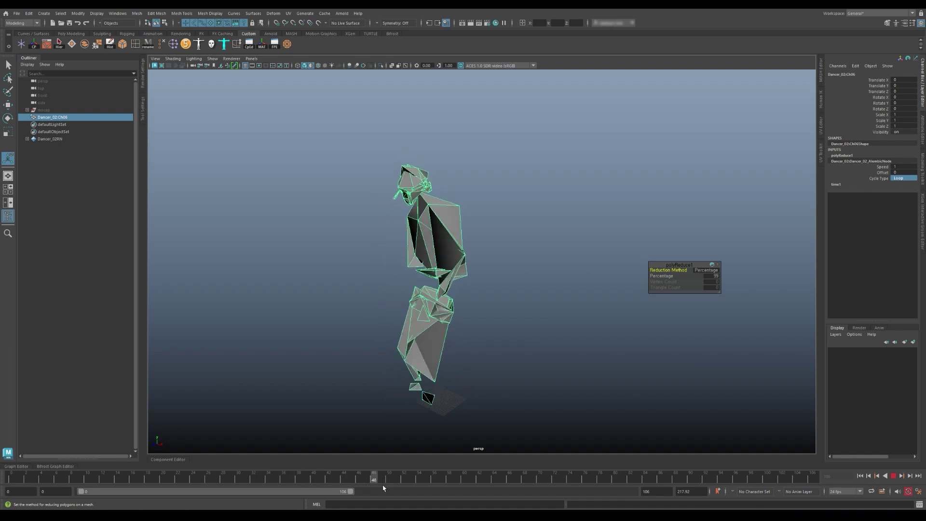
key("alt+v")
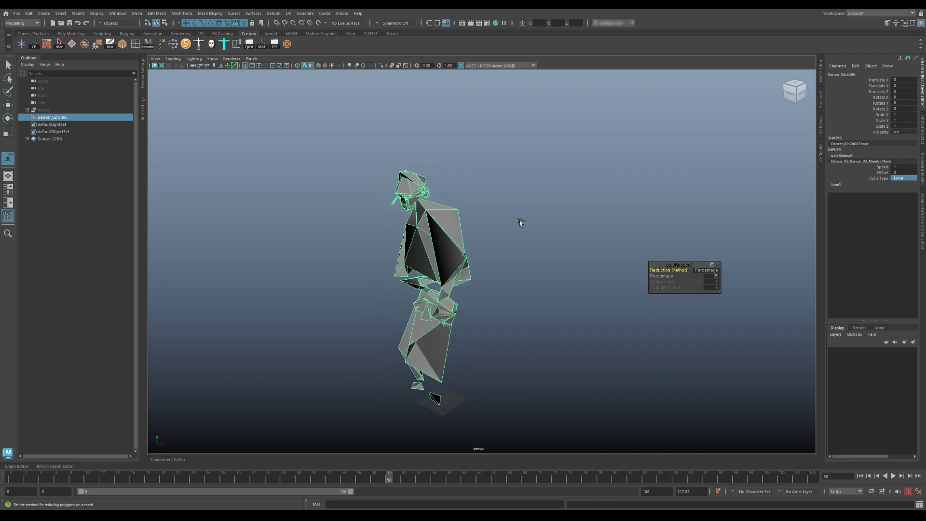
key("ctrl+a")
- Key polyReduce1 Percentage and Sharpness at frame 50
right_click(831, 139)
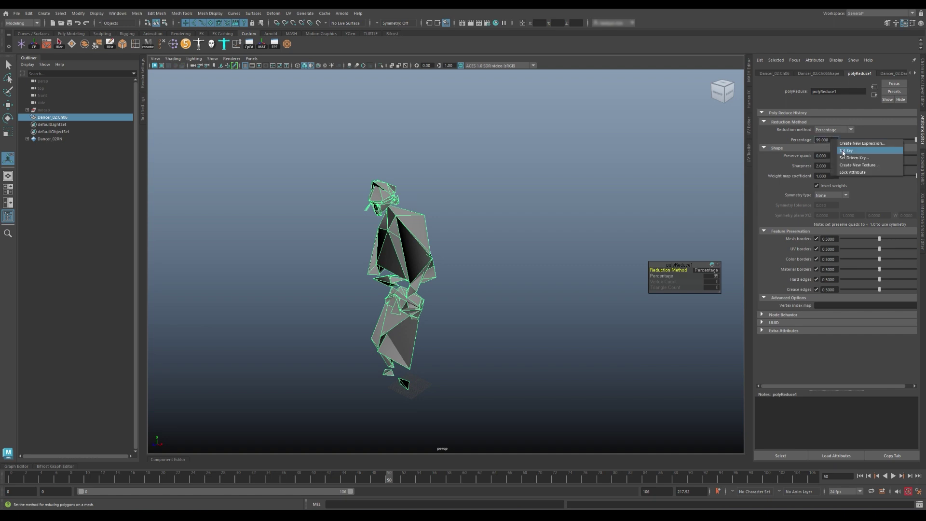
left_click(833, 155)
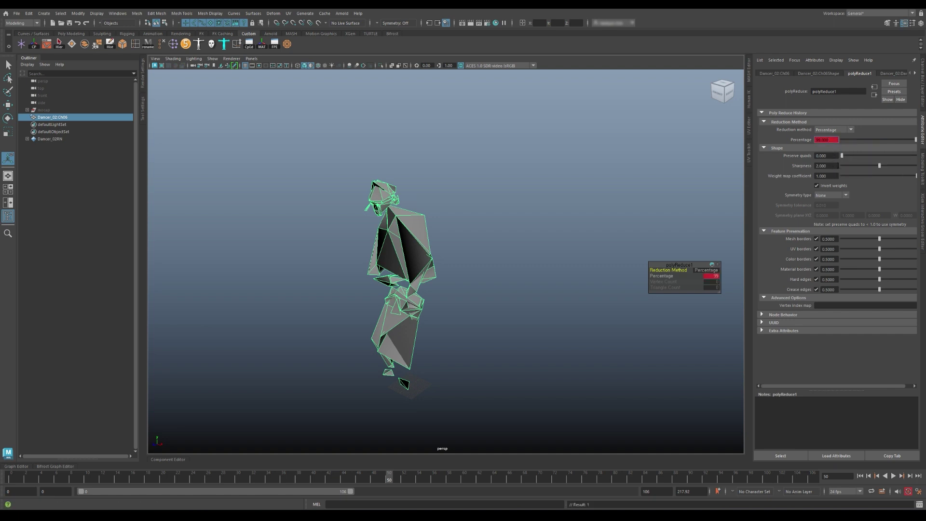
right_click(826, 165)
left_click(841, 176)
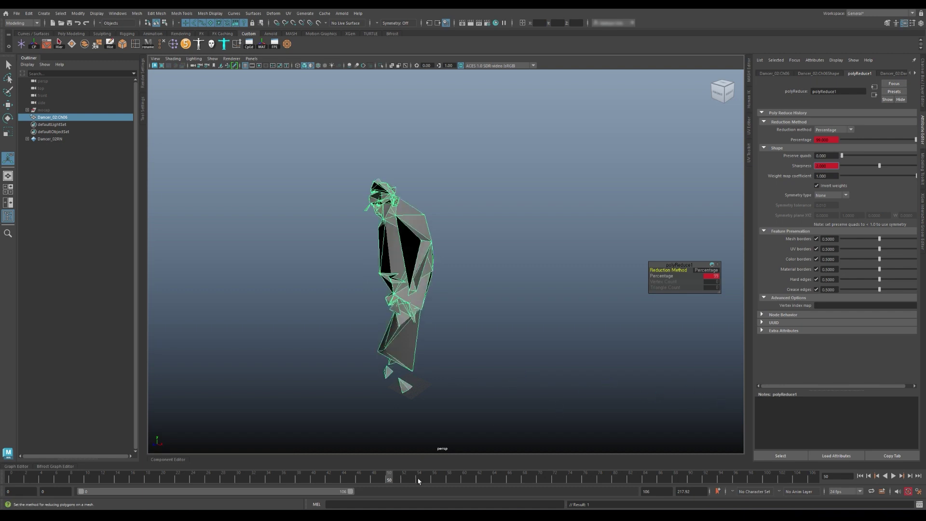
- At frame 70, set Percentage to 80 and Sharpness to 1, then key Sharpness
key("alt+v")
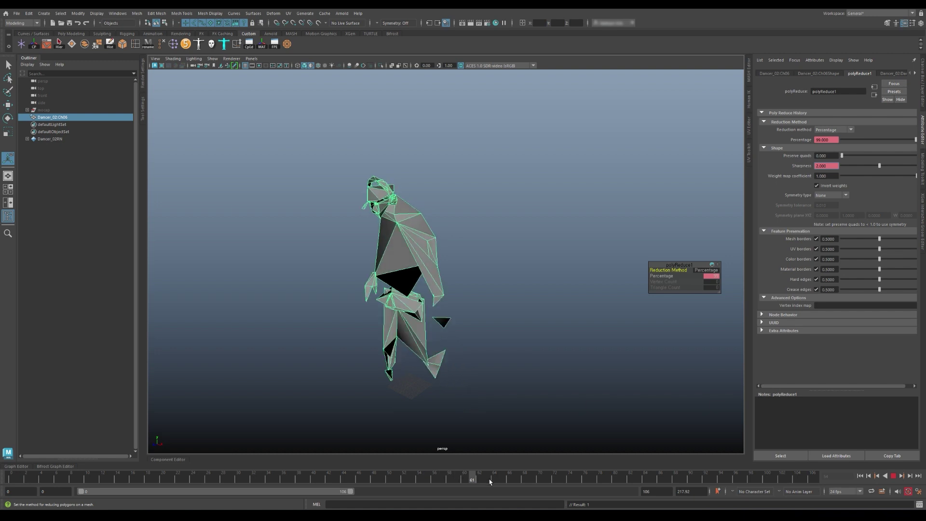
left_click(537, 482)
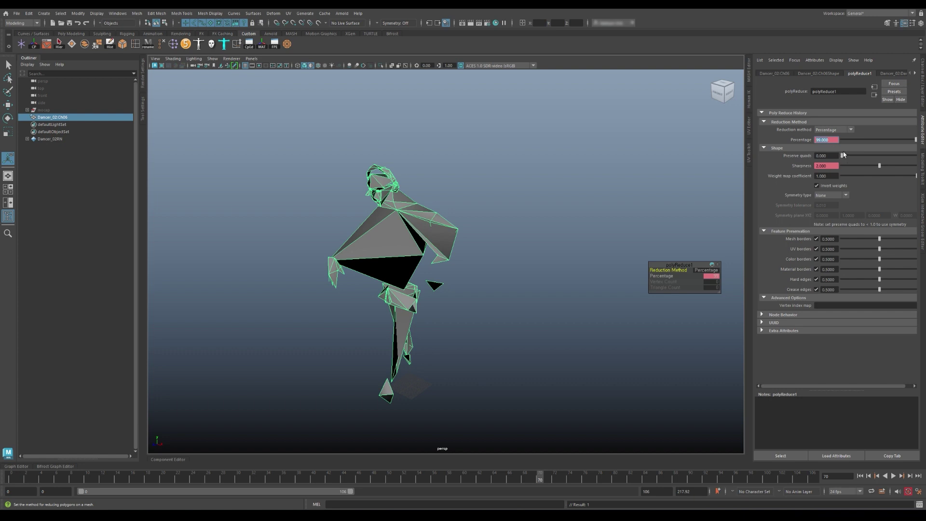
type("90")
type("80.000")
key("Return")
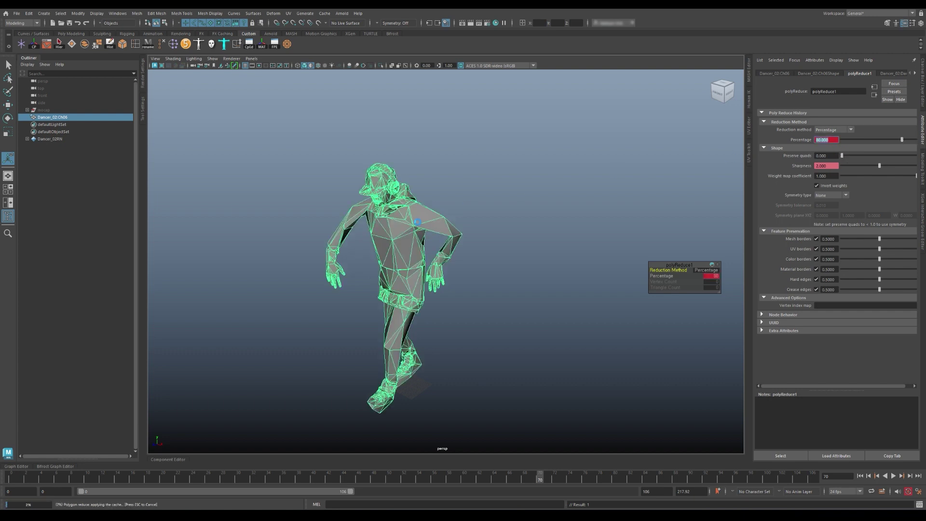
left_click(831, 167)
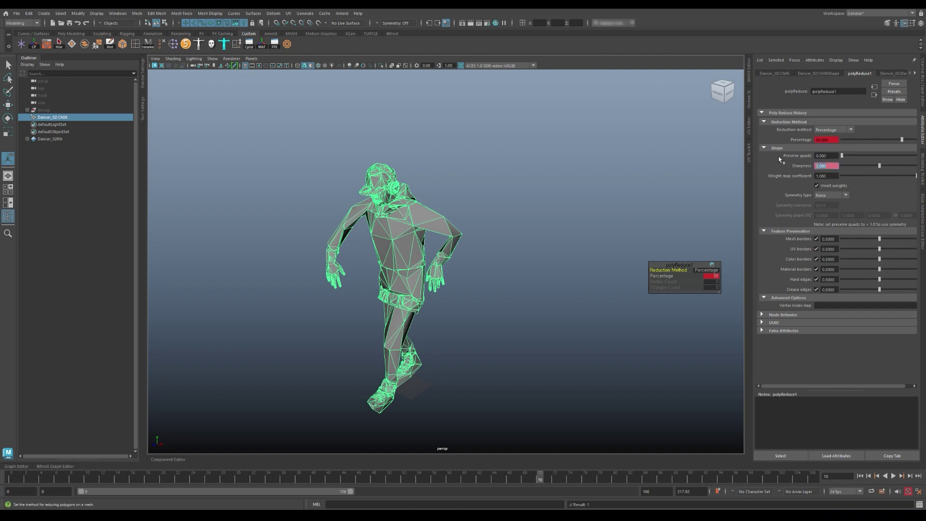
type("1")
key("Return")
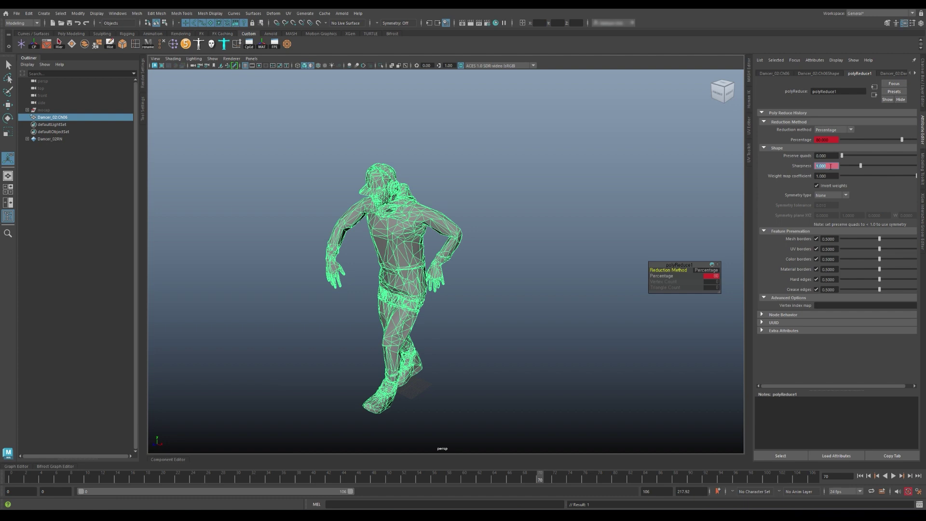
right_click(831, 166)
left_click(841, 177)
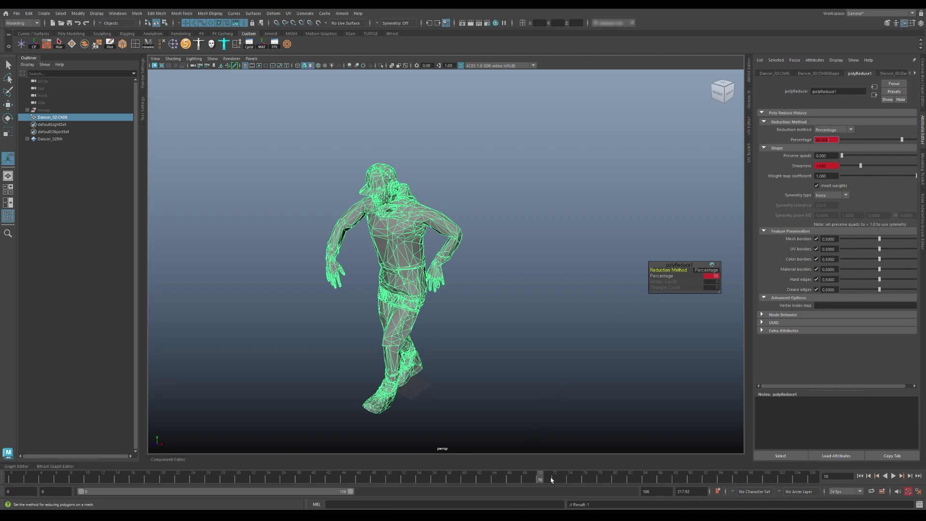
- Key Percentage and Sharpness at frame 90 to hold the reduction steady
left_click(16, 466)
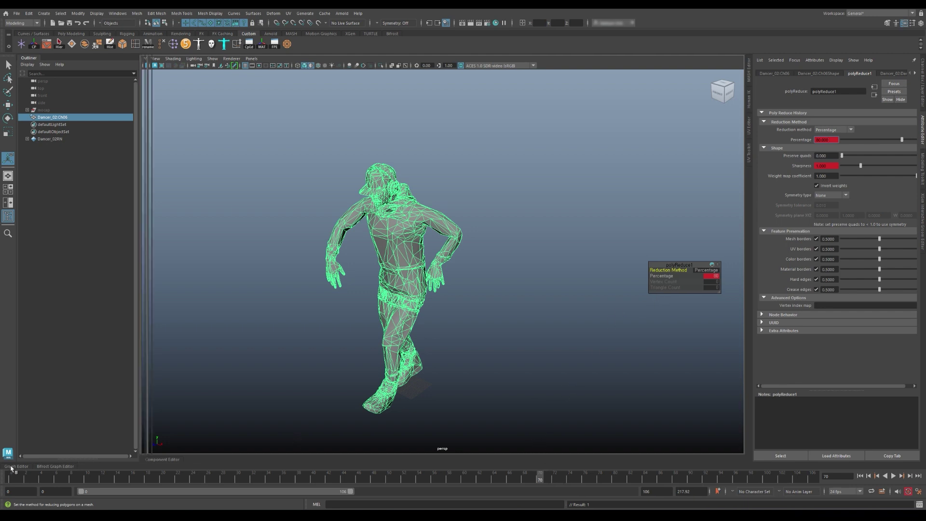
right_click_drag(632, 392, 447, 404, "alt")
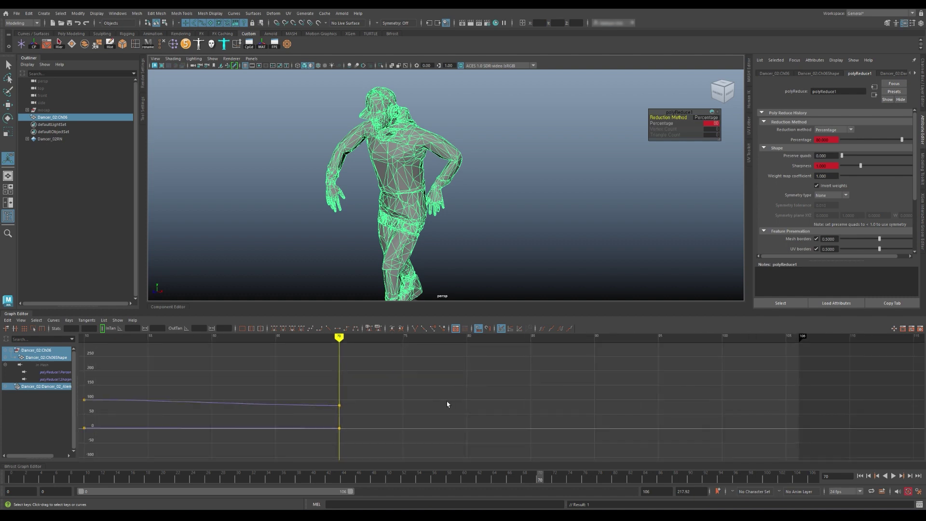
left_click(556, 480)
left_click_drag(562, 479, 688, 483)
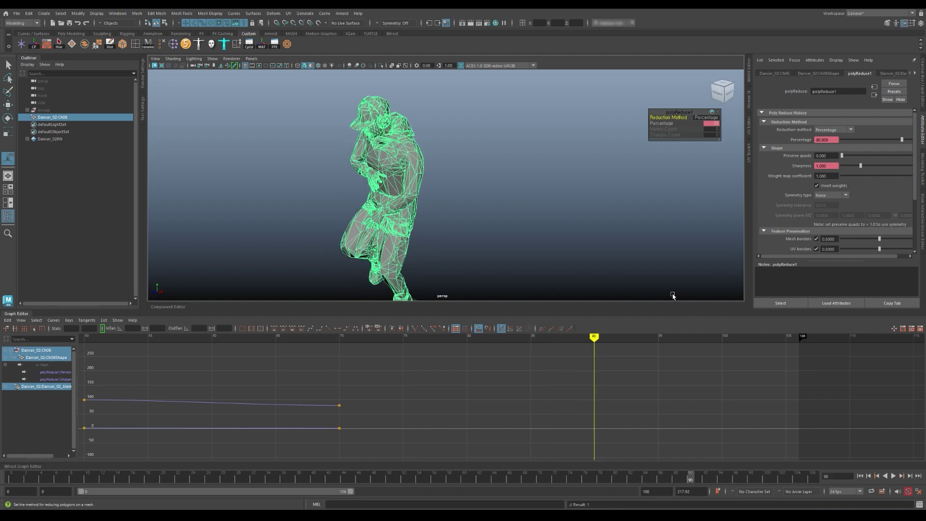
right_click(828, 139)
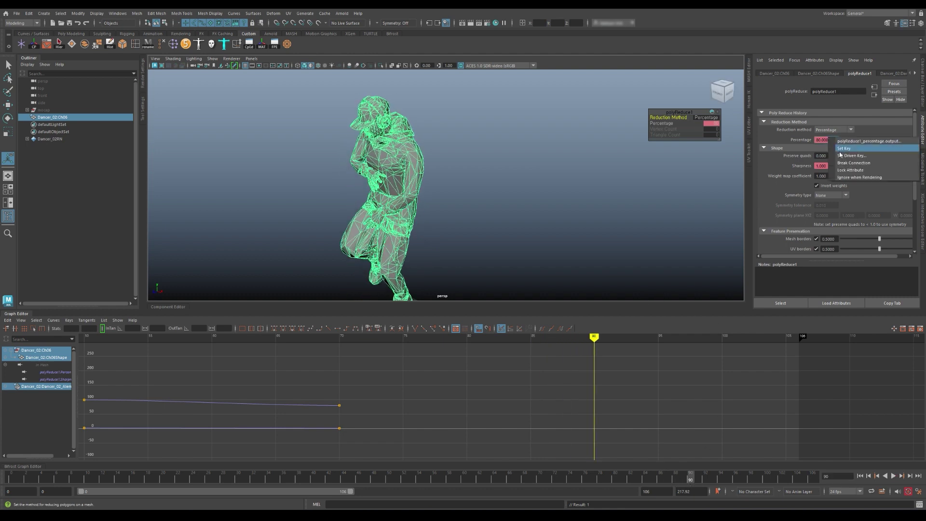
left_click(843, 152)
right_click(837, 167)
left_click(843, 179)
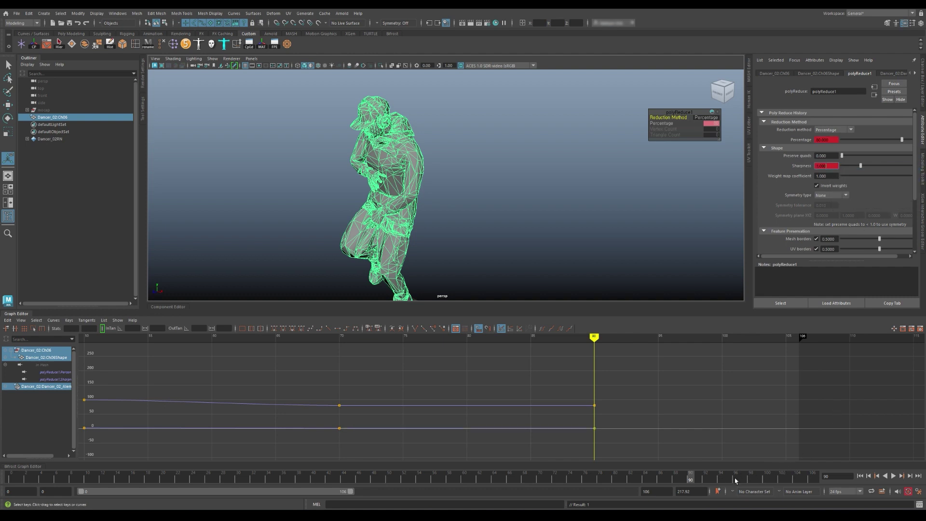
- Copy the frame-50 keys to frame 106 in the Graph Editor and play from frame 0
left_click_drag(734, 480, 809, 471)
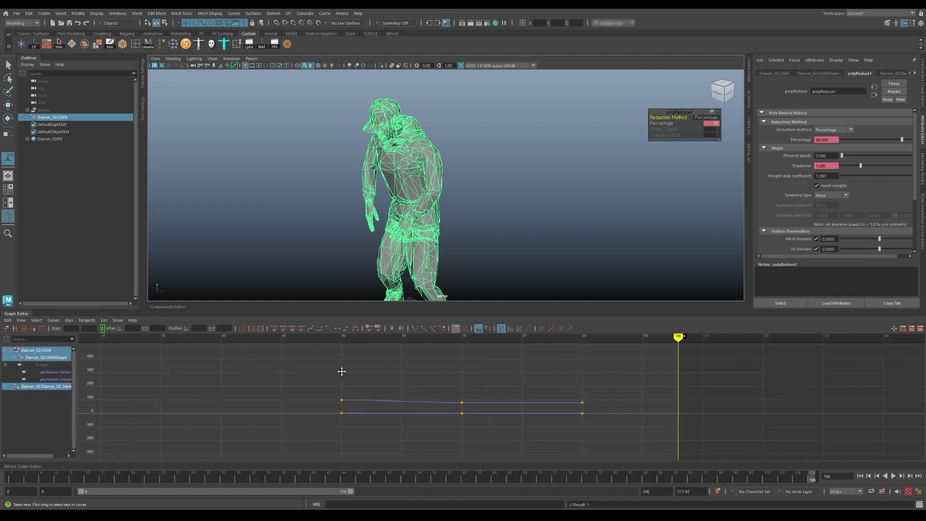
right_click_drag(339, 383, 306, 374, "alt")
middle_click_drag(306, 374, 249, 396, "alt")
left_click_drag(250, 395, 310, 434)
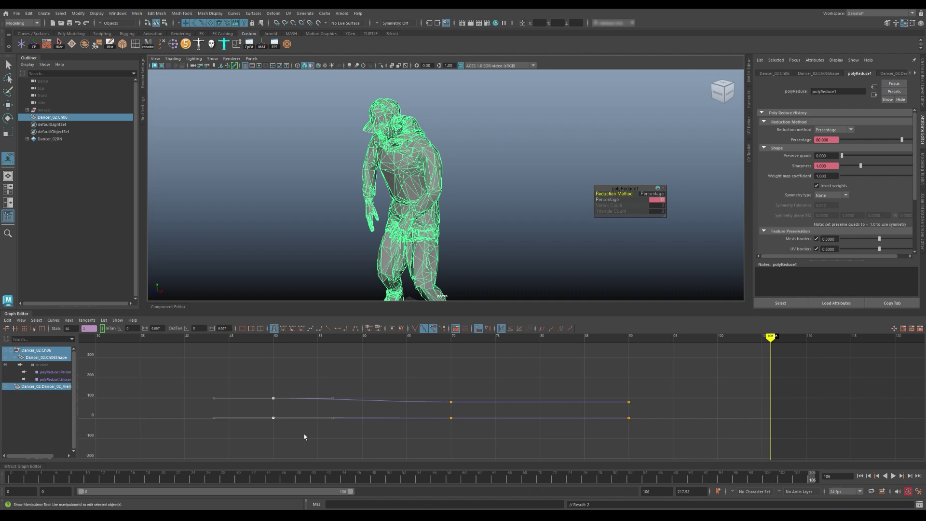
key("ctrl+c")
key("ctrl+v")
key("a")
right_click_drag(407, 392, 420, 393, "alt")
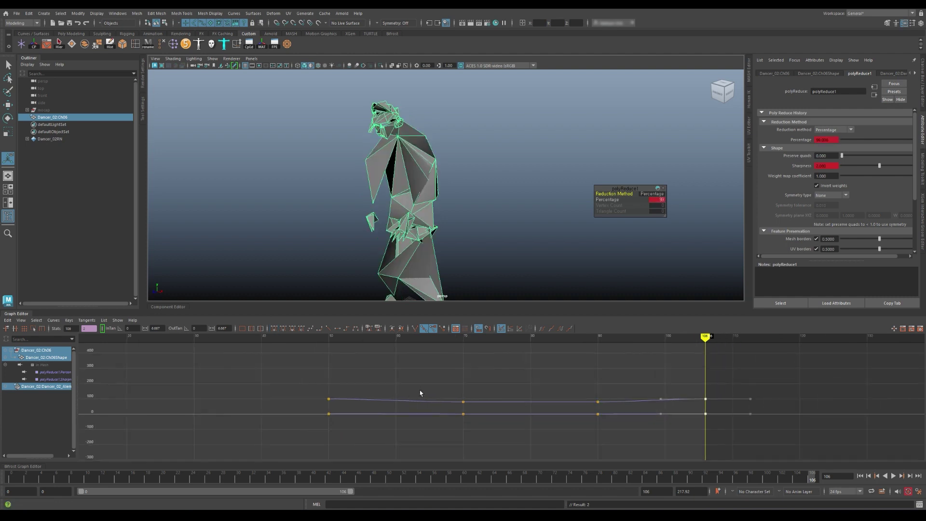
key("alt+shift+v")
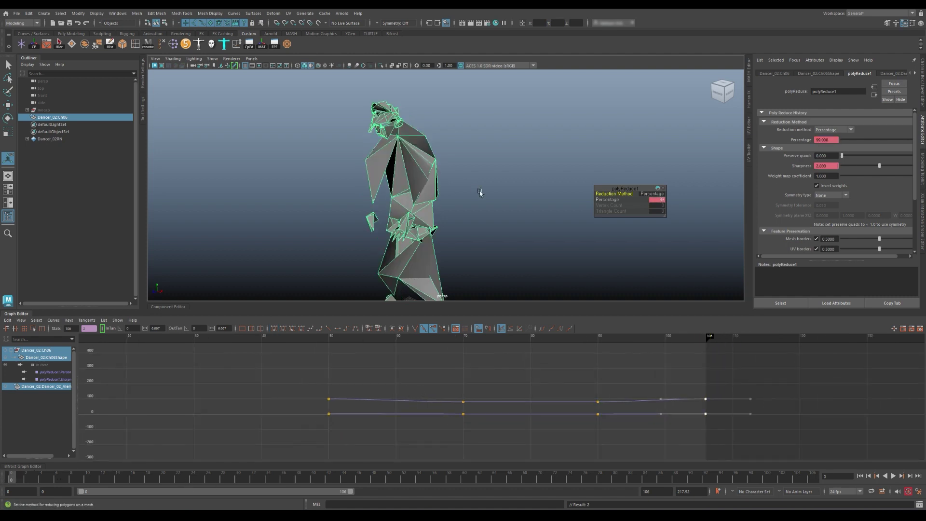
key("alt+v")
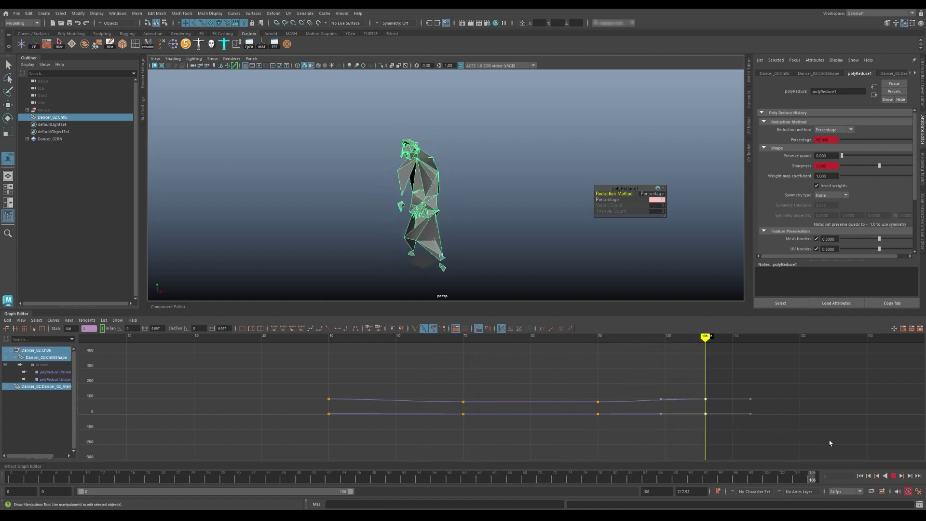
- Create a polygon sphere from the Poly Modeling shelf
left_click(502, 173)
scroll(429, 190, "up", 5)
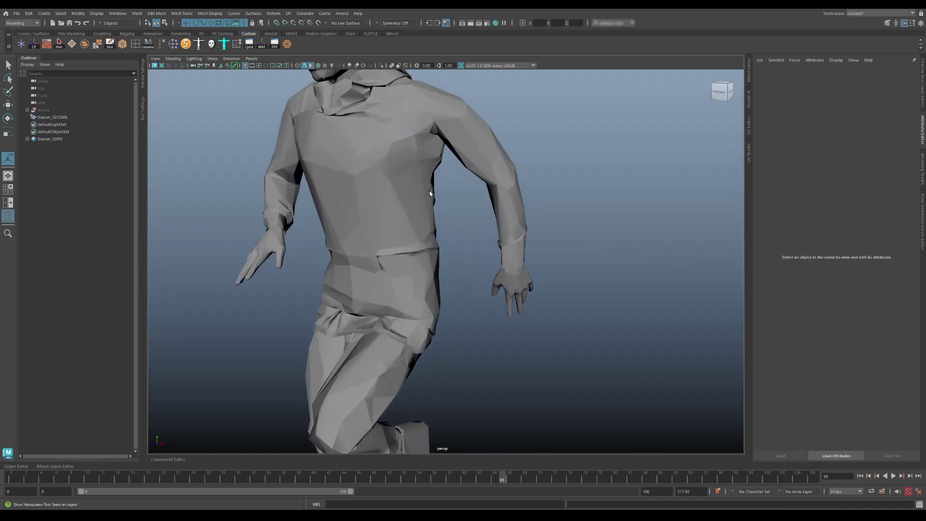
mouse_move(429, 190)
left_mouse_down("alt")
mouse_move(481, 224)
mouse_move(465, 210)
left_mouse_up("alt")
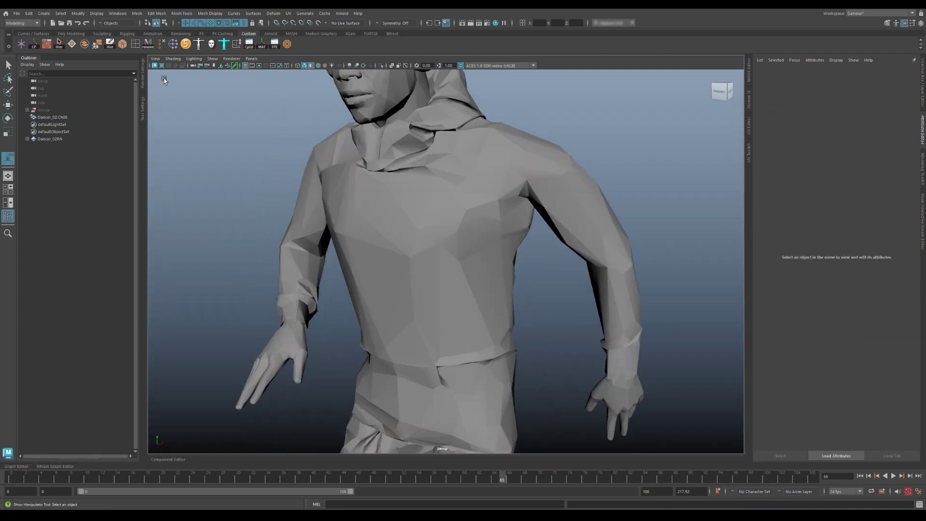
left_click(71, 34)
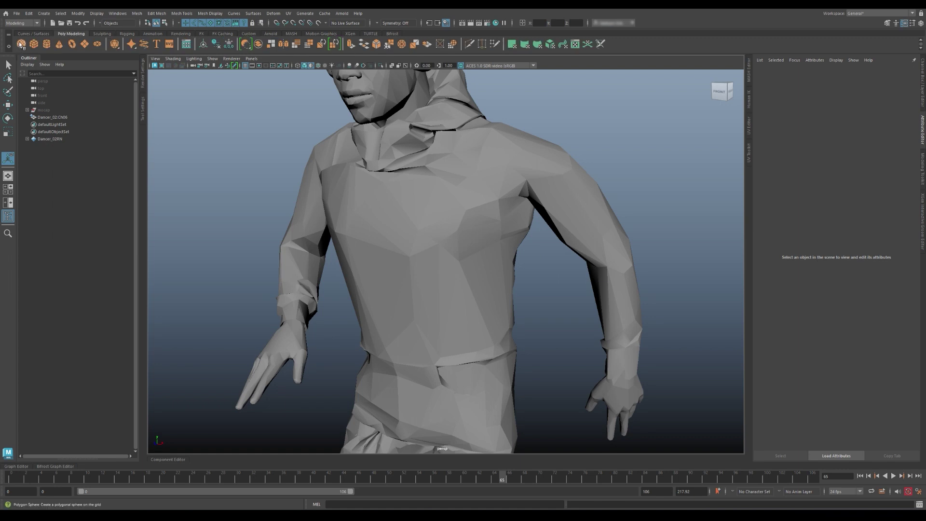
left_click(22, 45)
scroll(337, 188, "down", 3)
scroll(340, 206, "down", 2)
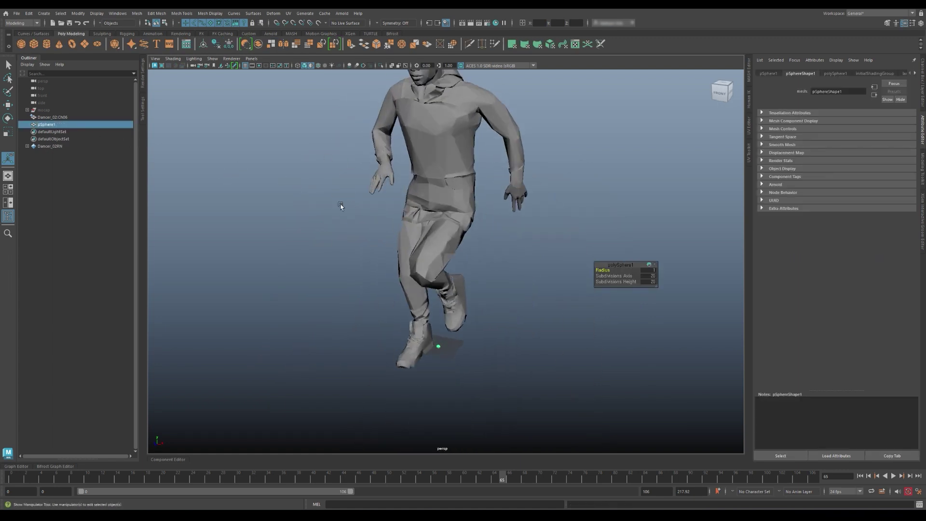
key("ctrl+a")
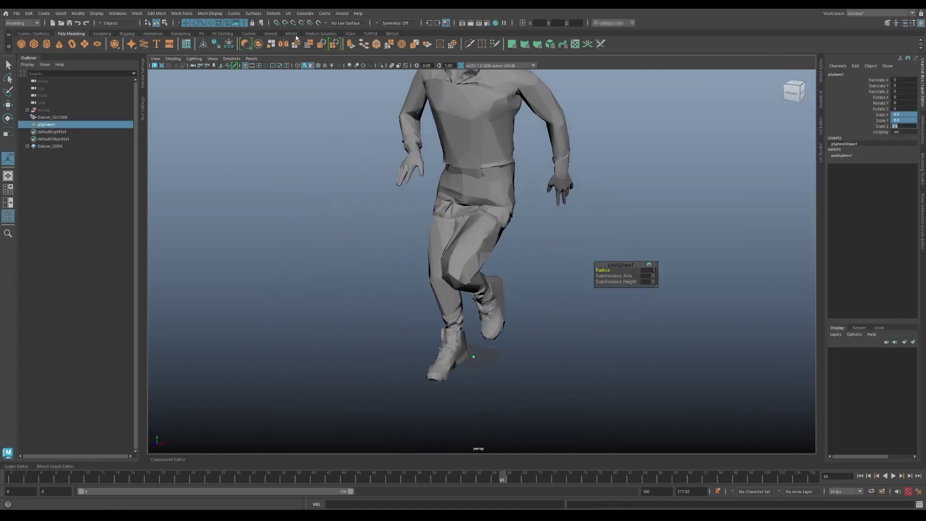
- Build a MASH network from the sphere using the MASH shelf
left_click(292, 33)
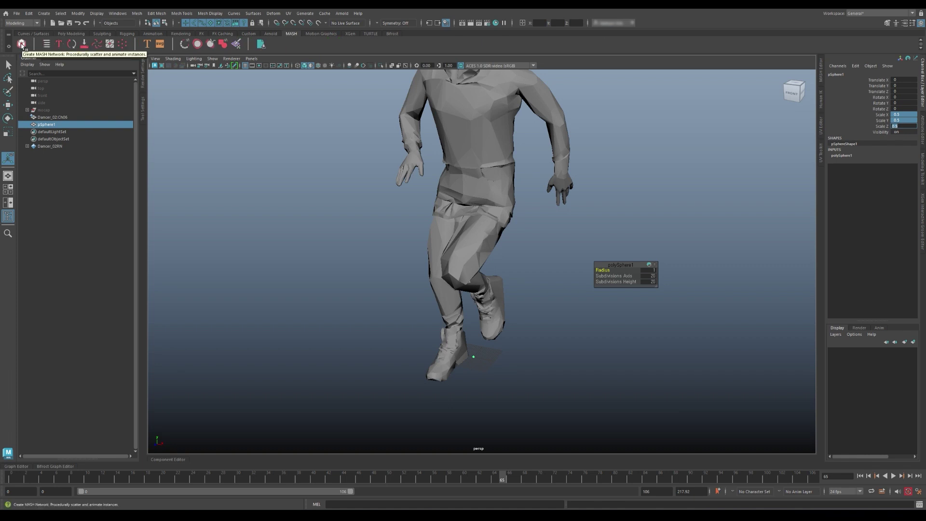
left_click(21, 44)
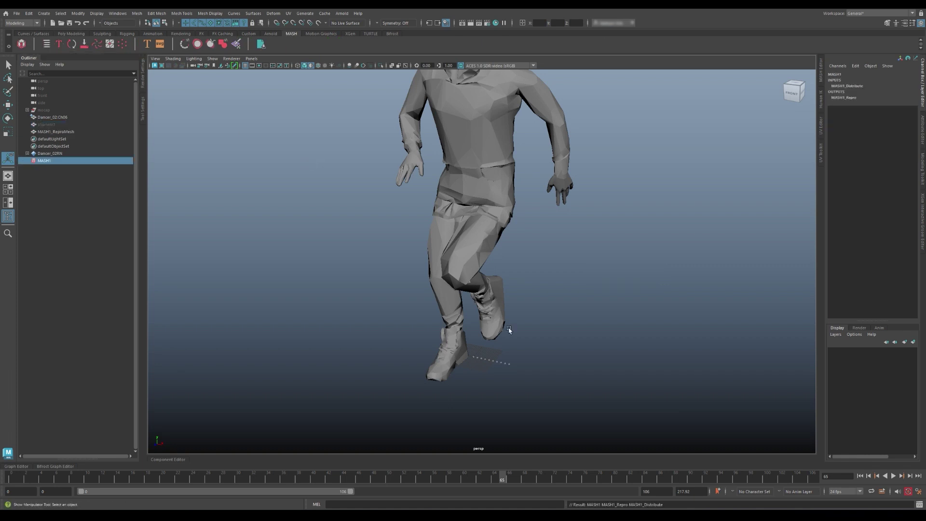
scroll(512, 262, "up", 3)
scroll(521, 273, "up", 3)
scroll(508, 267, "down", 2)
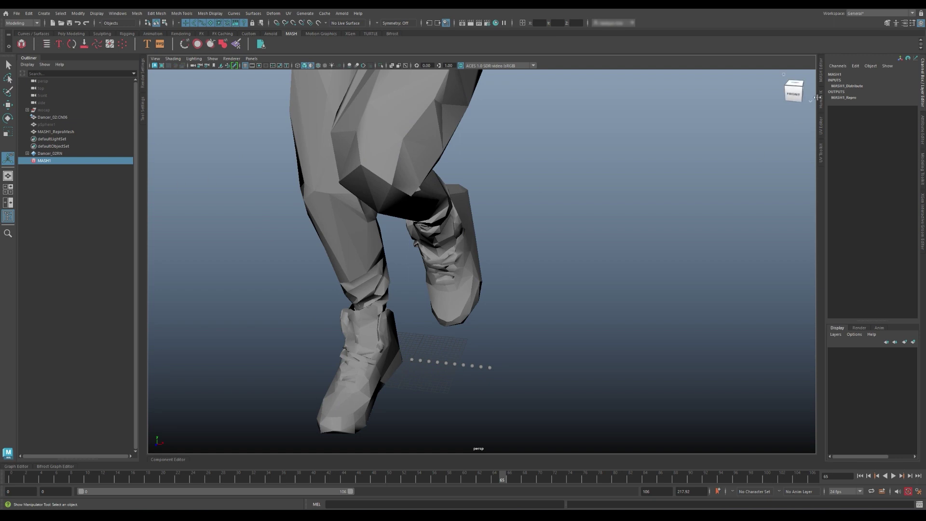
- Switch MASH Distribute to Mesh mode and connect the dancer's Ch06 mesh as input
left_click(820, 70)
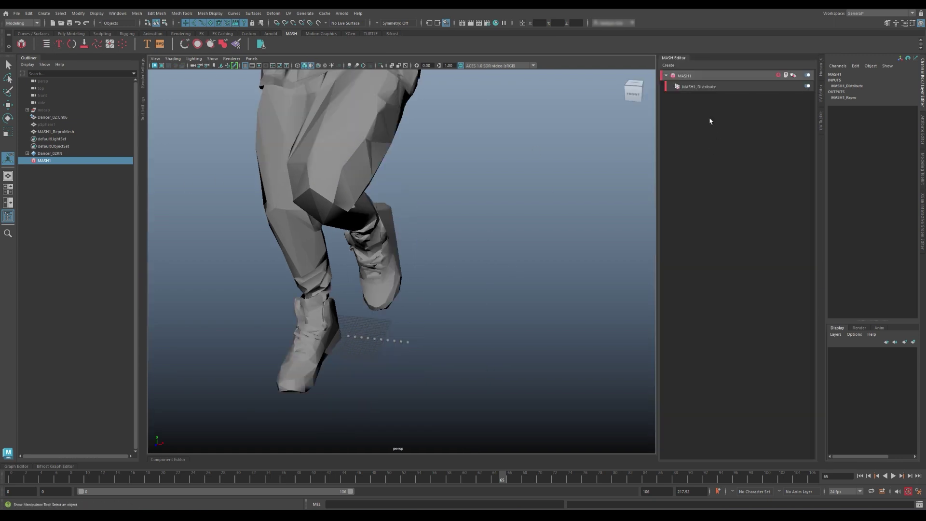
double_click(699, 90)
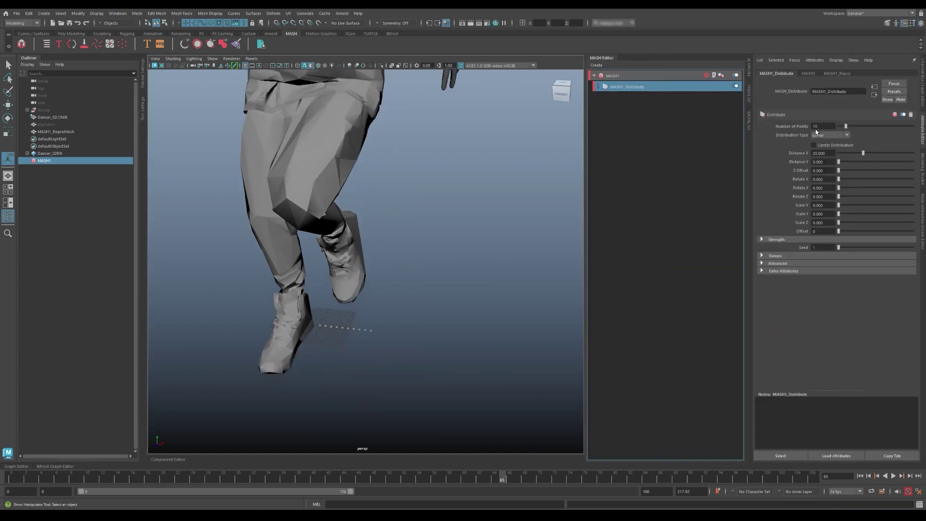
left_click(829, 136)
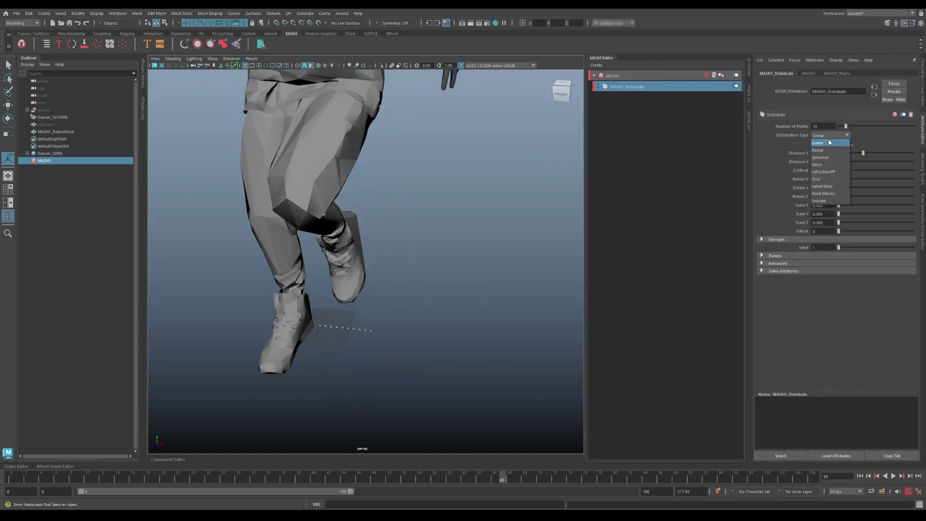
left_click(828, 165)
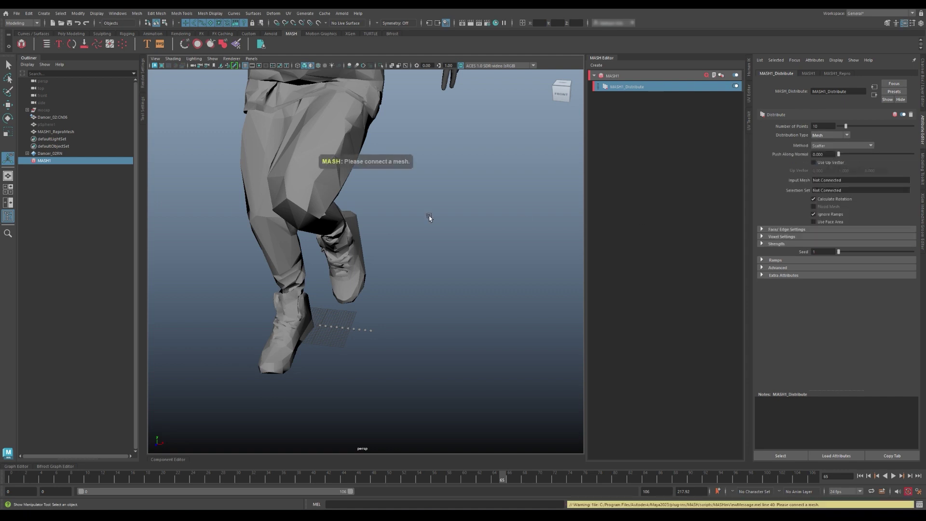
middle_click_drag(54, 118, 736, 206)
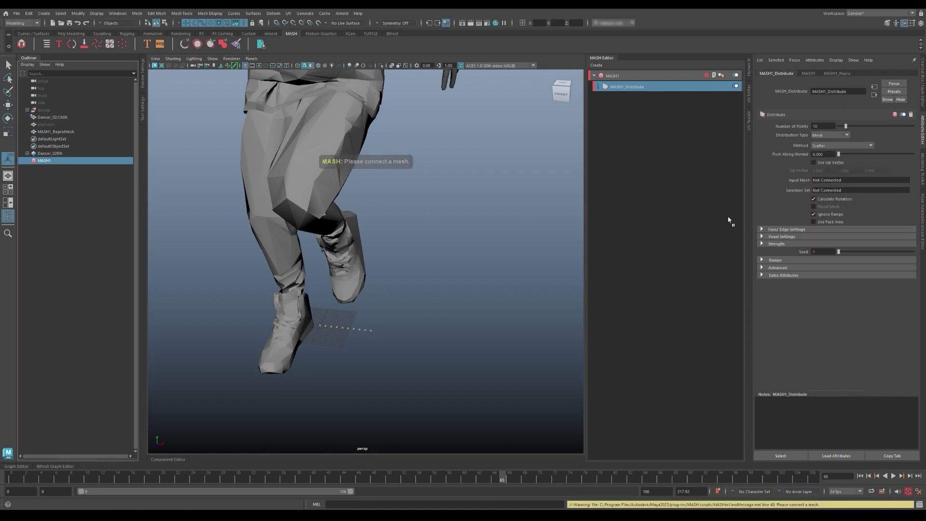
middle_click_drag(838, 182, 838, 181)
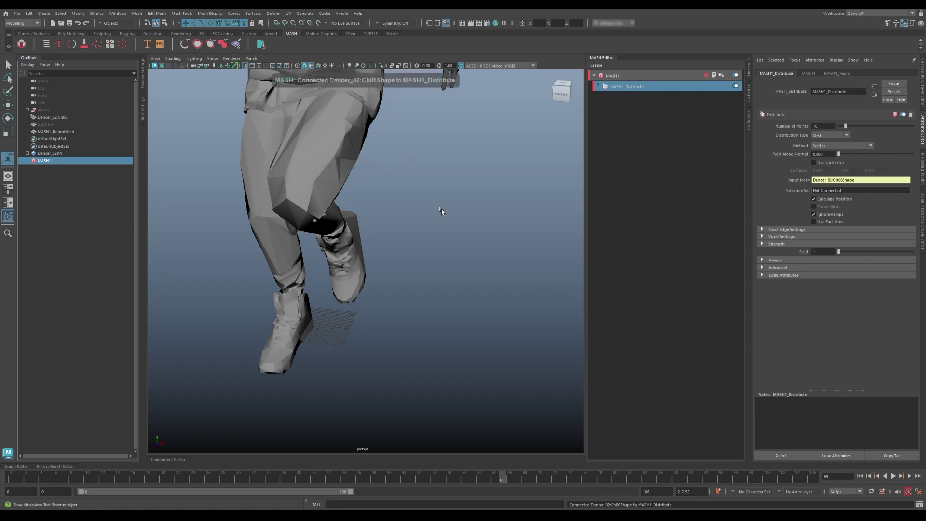
- Set the mesh distribution method to Flood Mesh so spheres cover the dancer
scroll(442, 209, "down", 4)
scroll(374, 196, "up", 2)
scroll(418, 189, "up", 2)
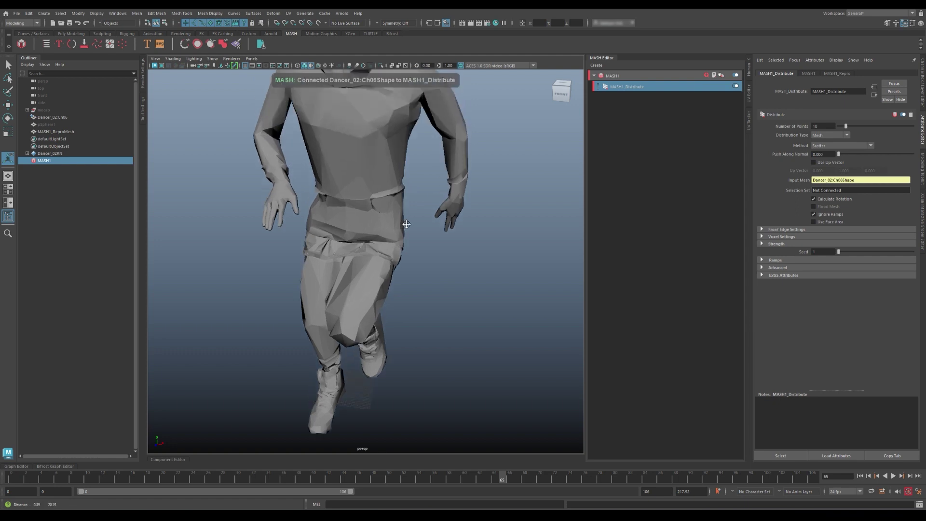
scroll(405, 208, "up", 2)
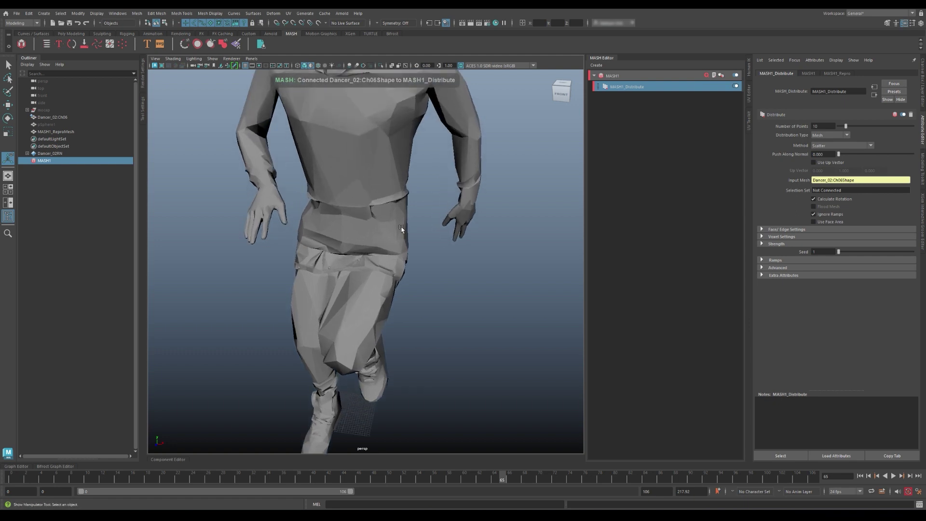
left_click(823, 145)
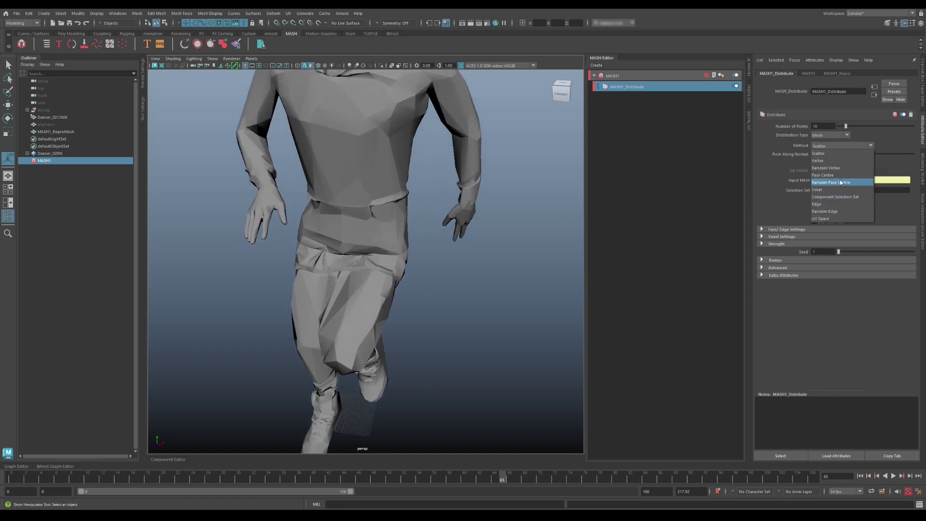
left_click(833, 169)
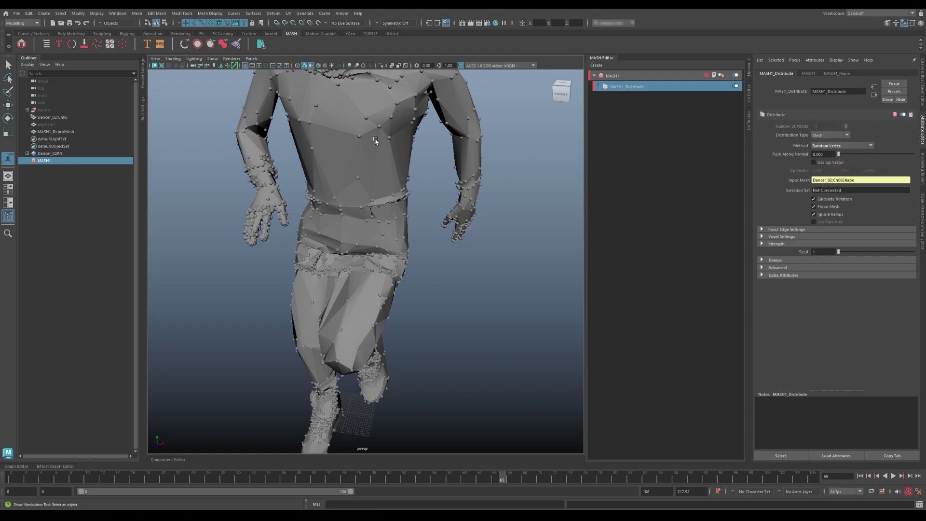
left_click_drag(375, 140, 408, 194, "alt")
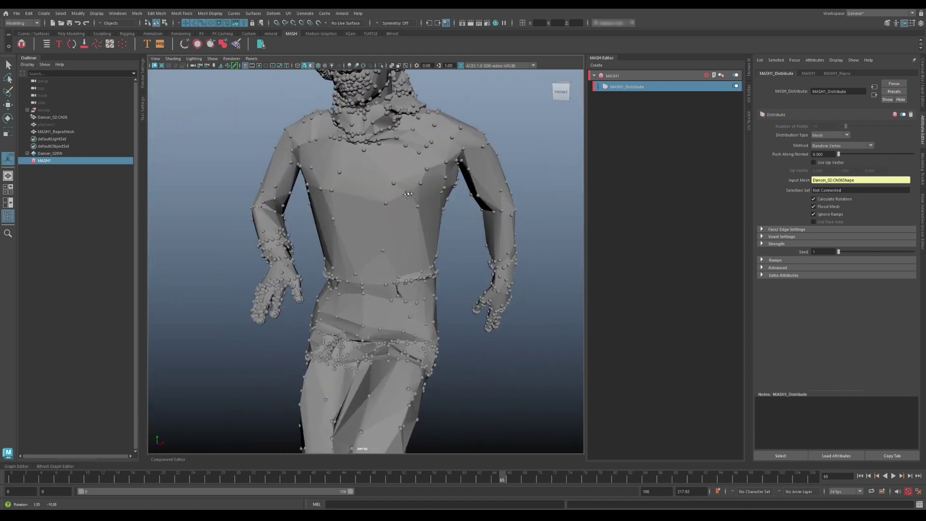
scroll(398, 218, "down", 3)
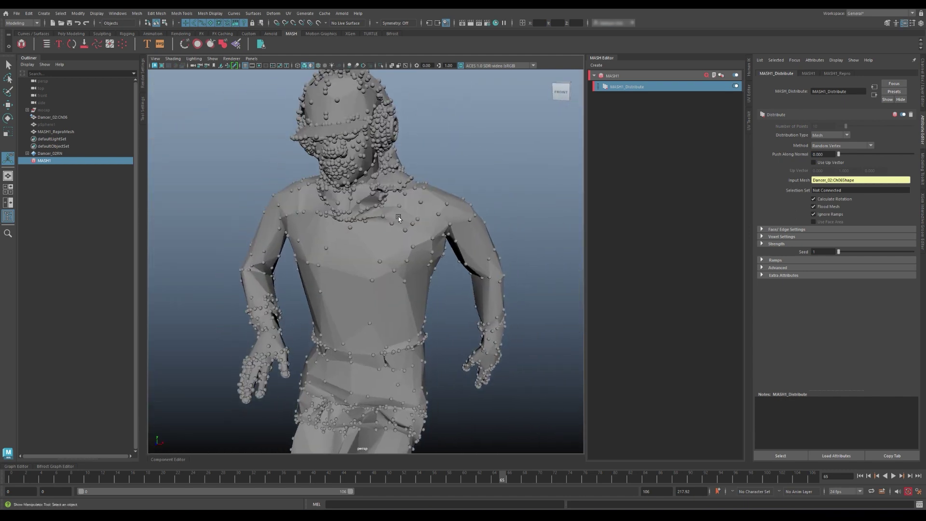
- Scale the source sphere pSphere1 to 0.3 on X, Y and Z
left_click(46, 124)
key("ctrl+a")
left_click_drag(900, 114, 905, 125)
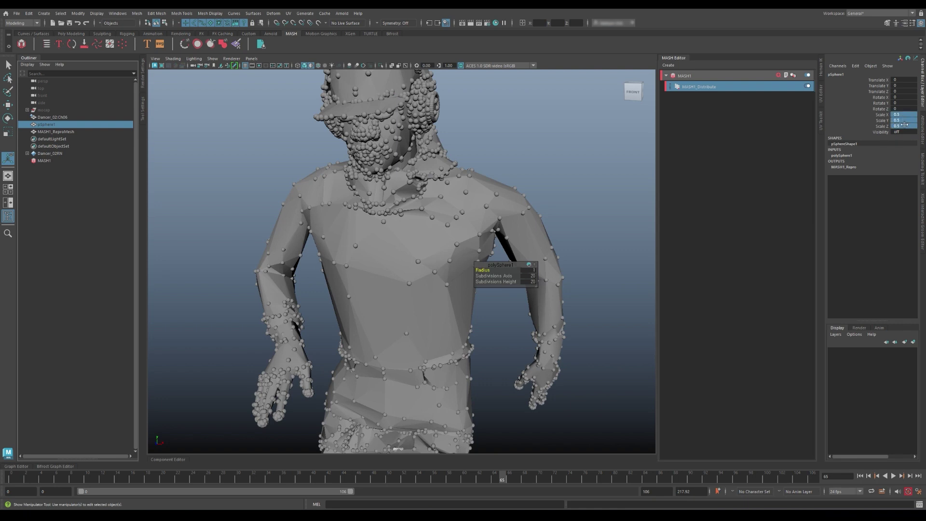
type("0")
key("Return")
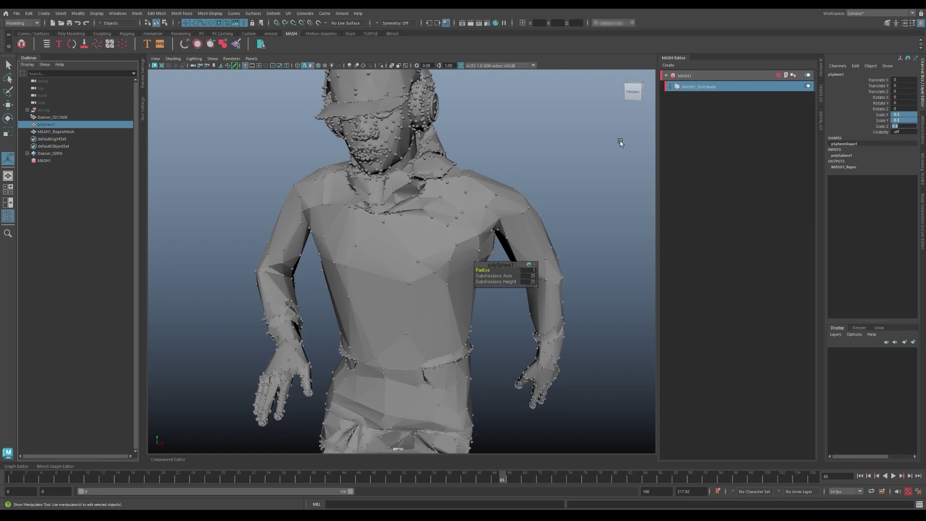
left_click(779, 76)
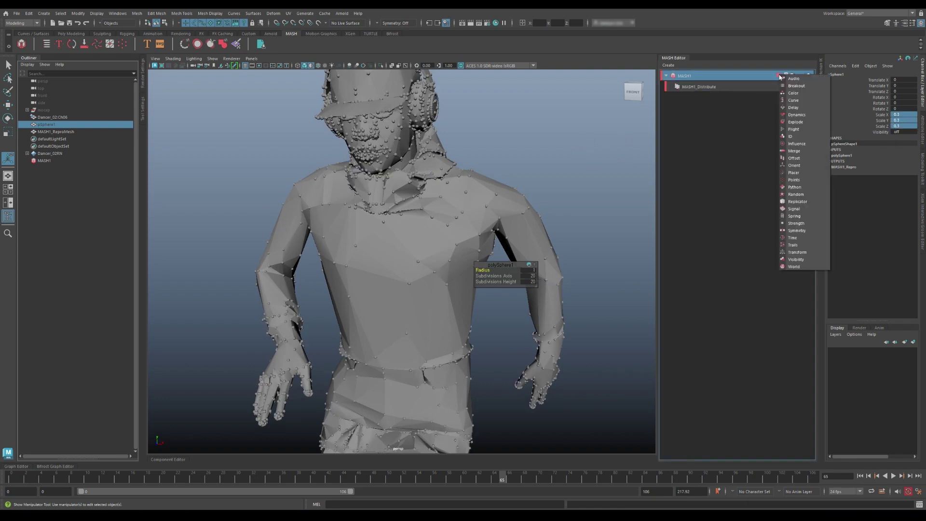
- Add a MASH Trails node and hide the dancer mesh with Ctrl+H
left_click(793, 245)
left_click(378, 264)
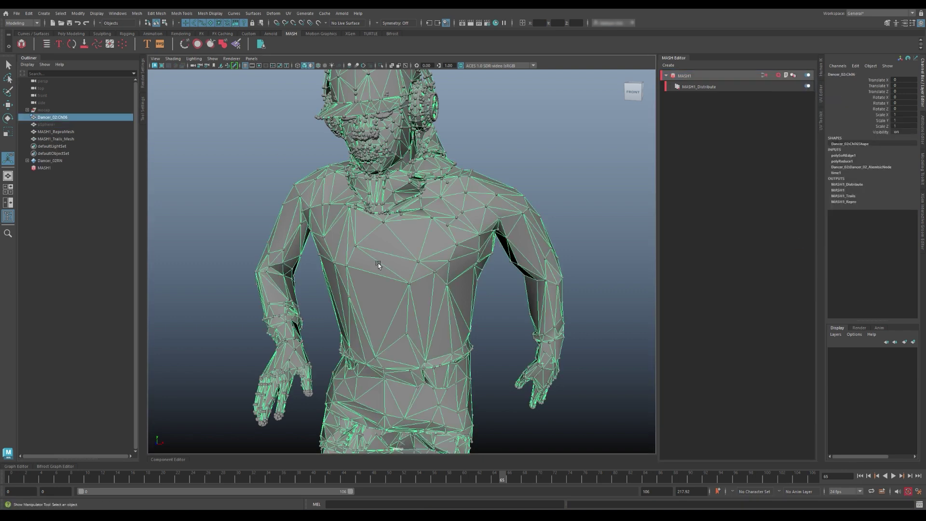
key("ctrl+h")
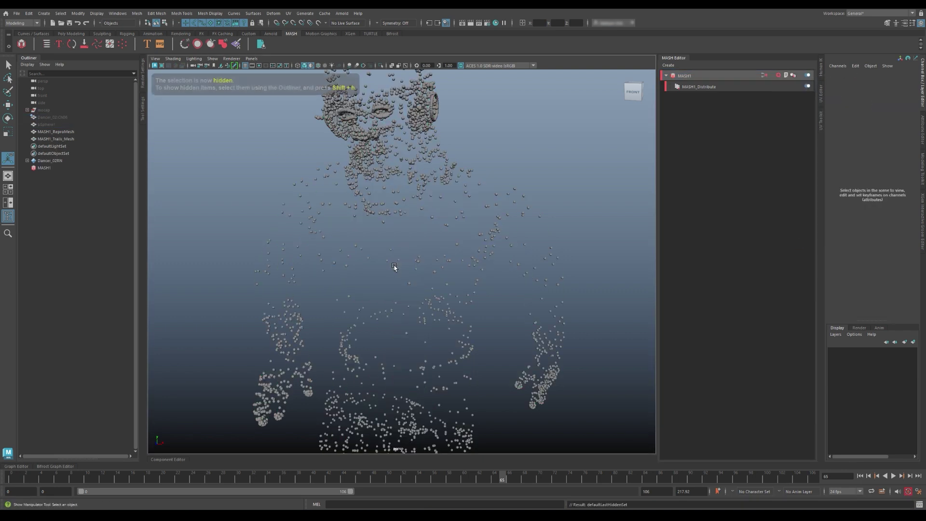
left_click(694, 77)
left_click(693, 75)
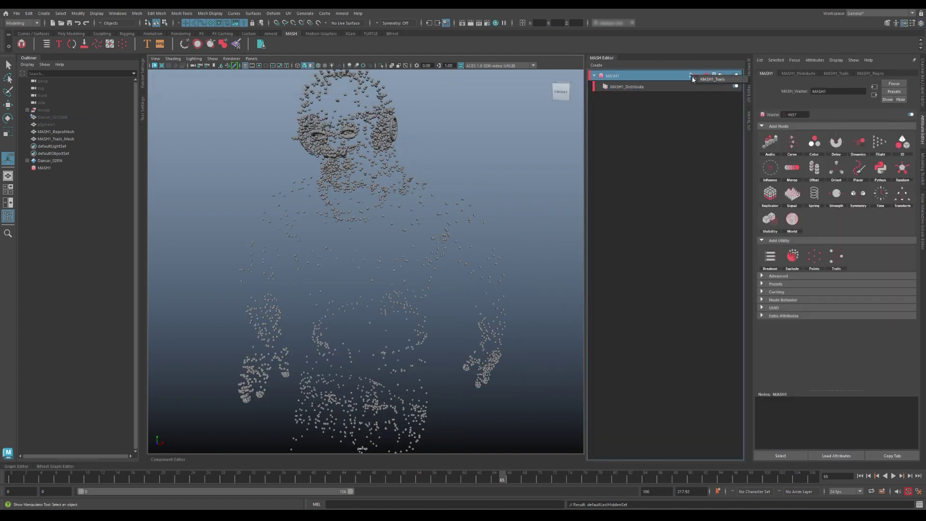
- Set trails to Connect to Nearest with Max Trails 100000, Count 5, Trail Scale 0.1
left_click(829, 125)
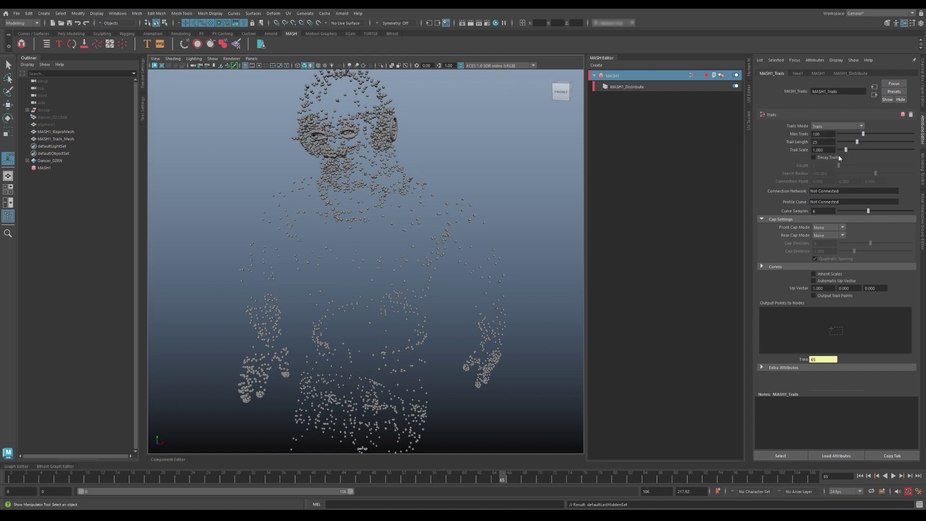
left_click(825, 134)
type("000")
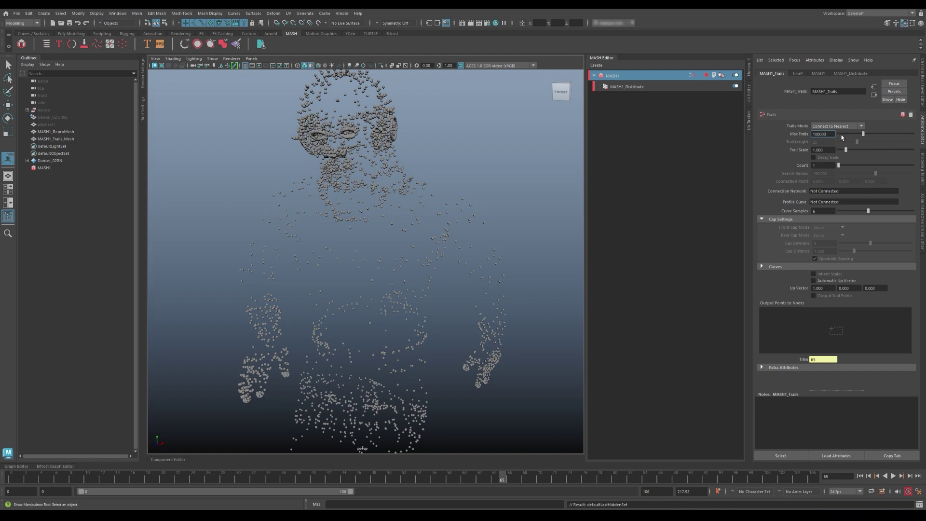
key("Return")
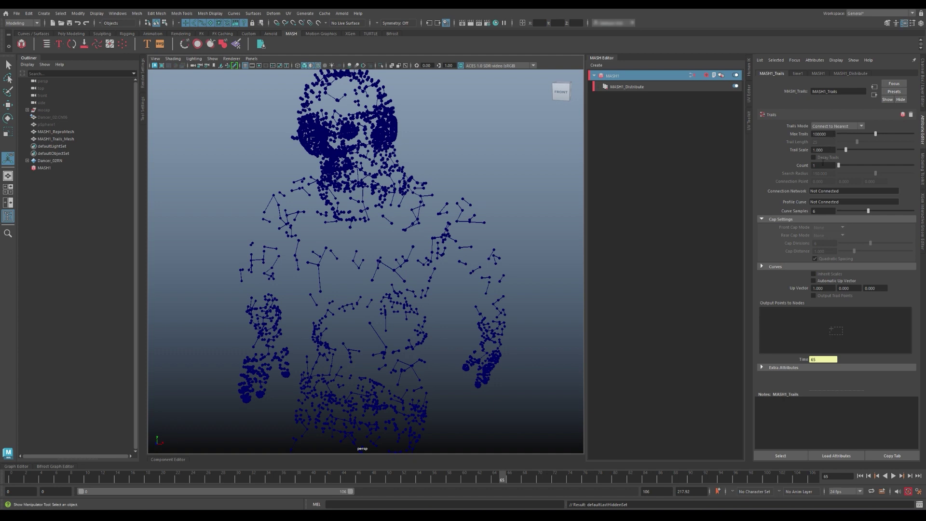
double_click(823, 164)
key("Return")
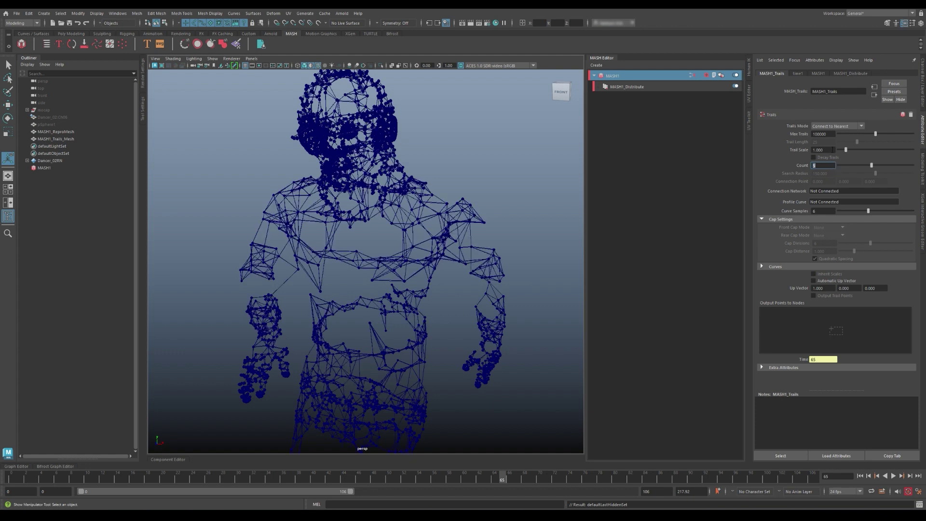
double_click(831, 149)
key("Return")
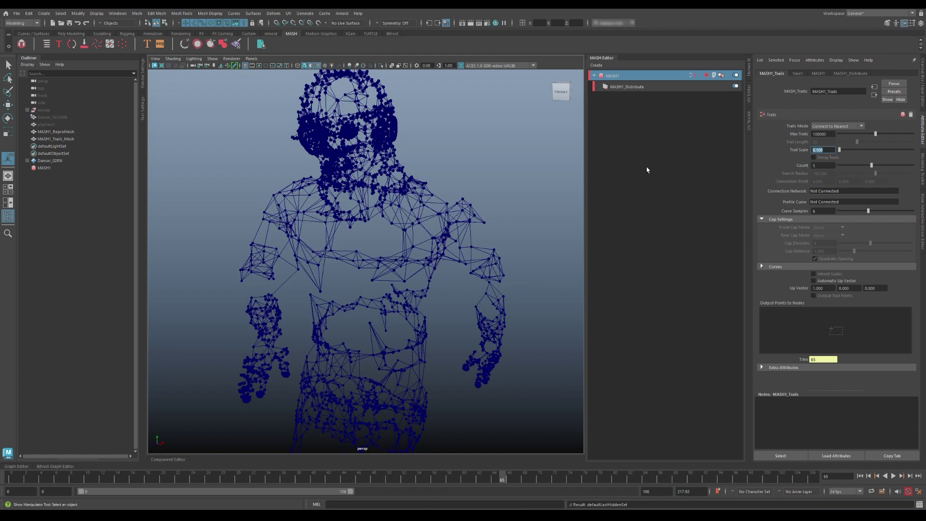
mouse_move(492, 214)
left_mouse_down("alt")
mouse_move(471, 221)
mouse_move(463, 212)
left_mouse_up("alt")
scroll(450, 226, "up", 10)
- Raise Trail Scale to about 2.892 and connect a new NURBS circle as the profile curve
left_click(242, 246)
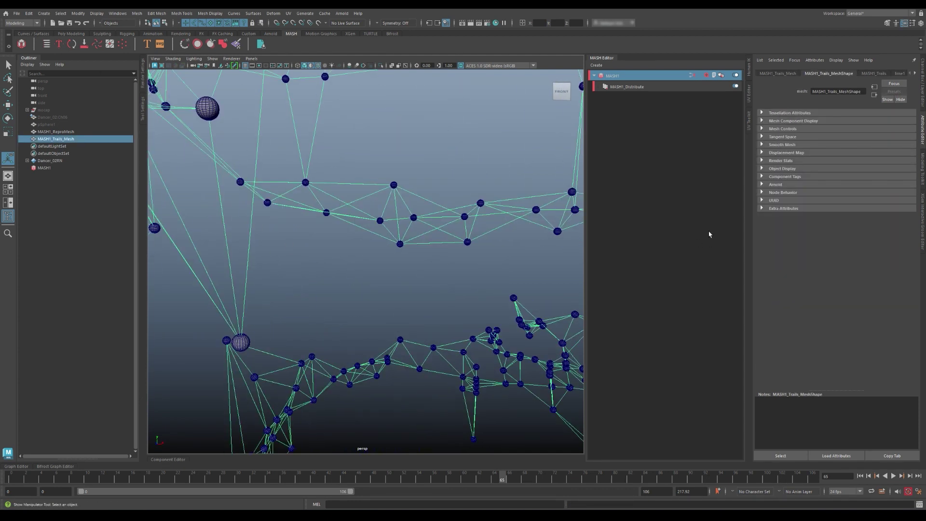
left_click(878, 75)
left_click_drag(839, 150, 859, 149)
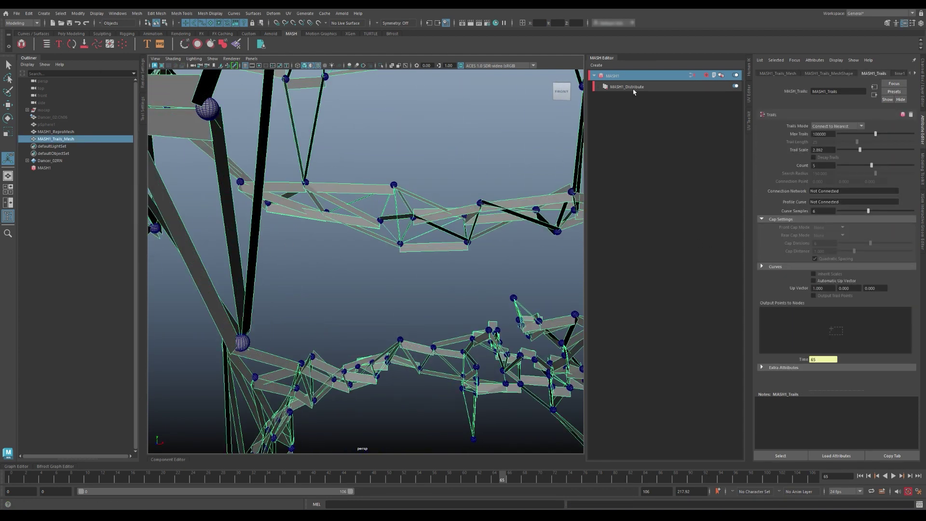
left_click(24, 34)
key("f")
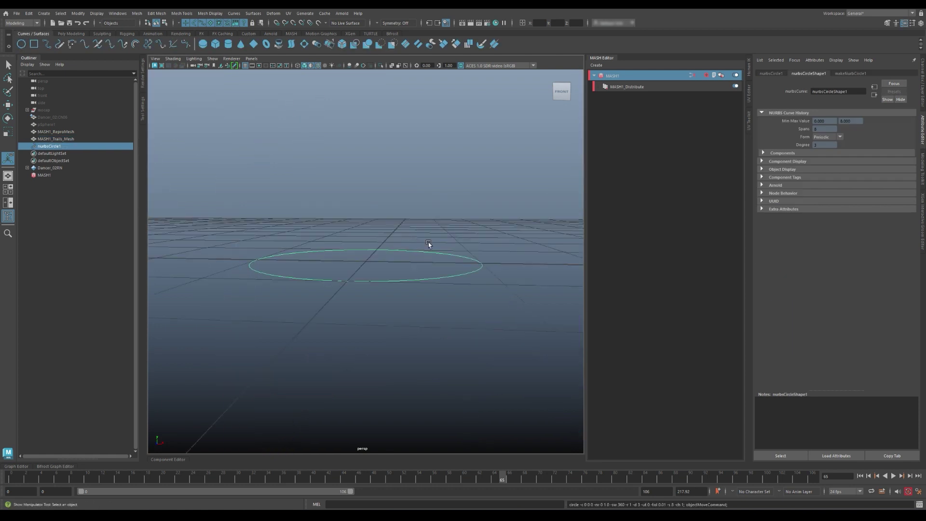
left_click(650, 87)
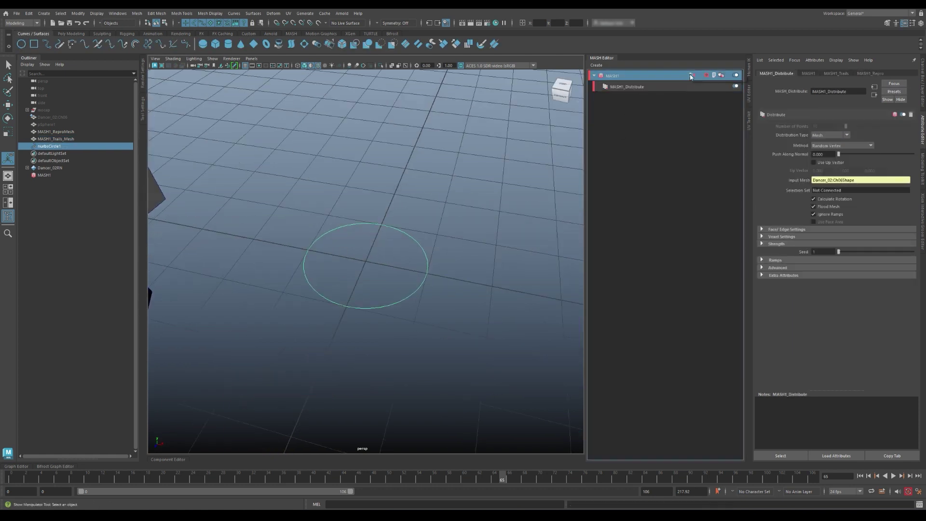
middle_click_drag(93, 148, 599, 200)
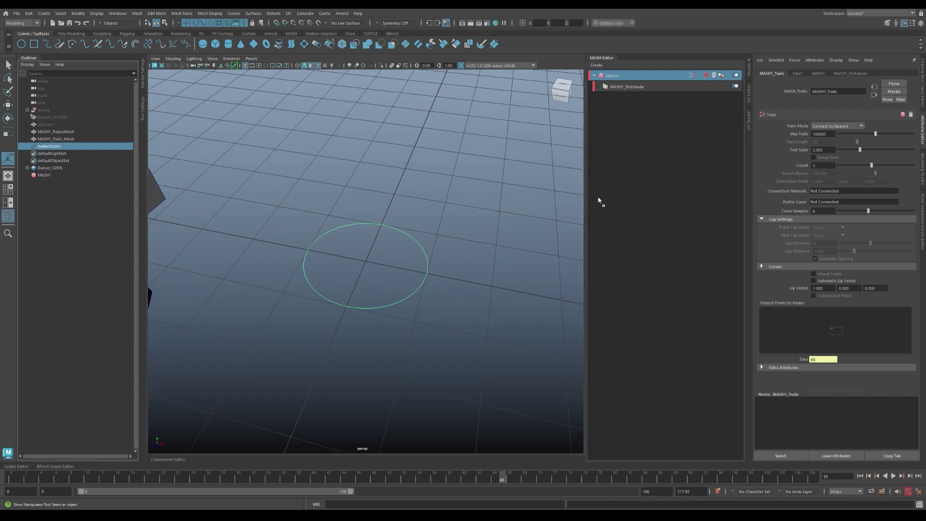
middle_click_drag(835, 209, 835, 203)
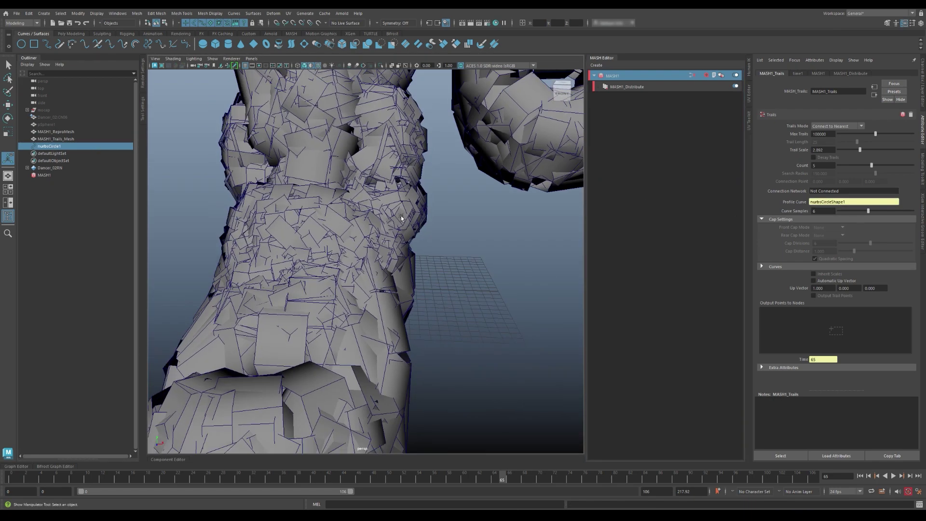
- Set Trail Scale to 0 so the trails become a thin wire web
left_click(46, 146)
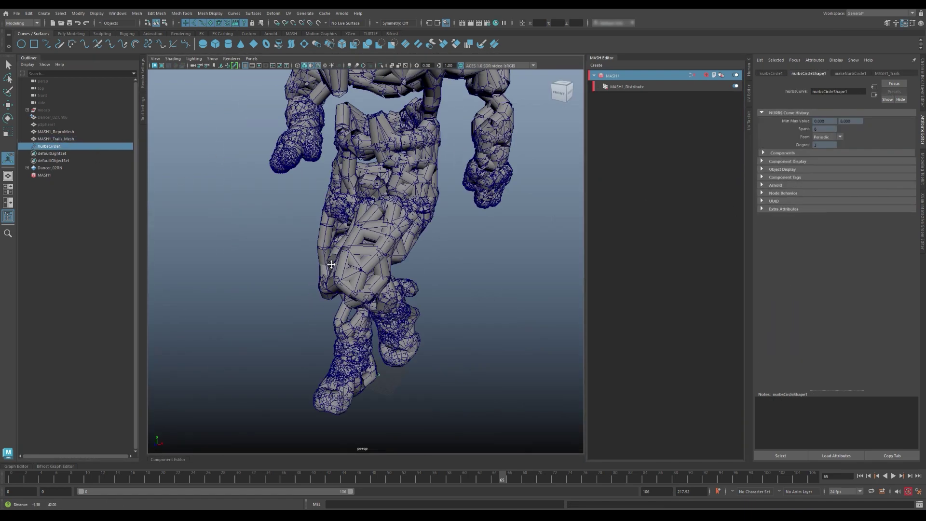
left_click(812, 147)
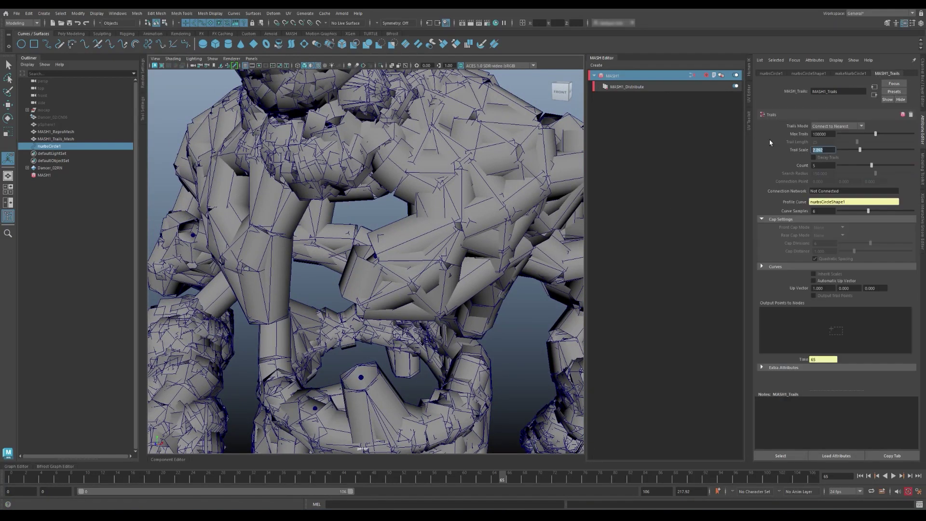
key("Return")
scroll(385, 148, "down", 5)
left_click(385, 149)
scroll(446, 149, "up", 5)
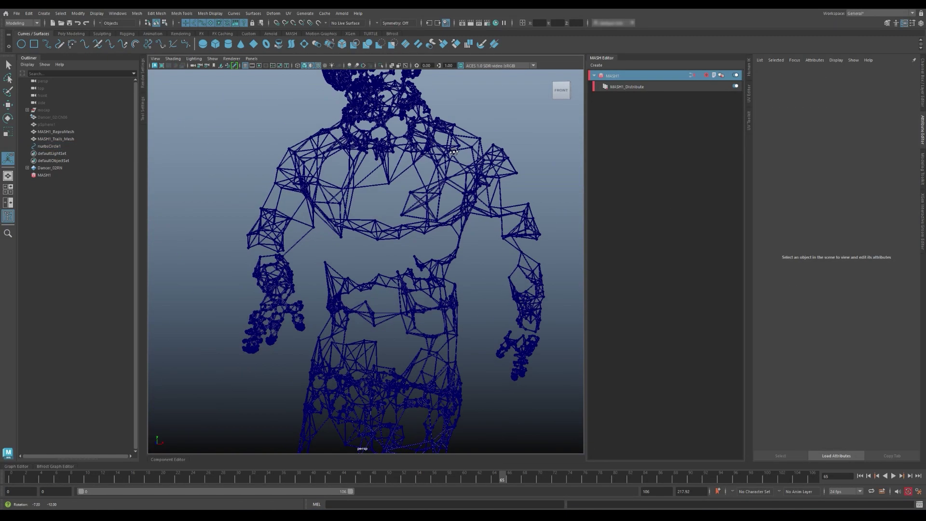
scroll(346, 188, "down", 5)
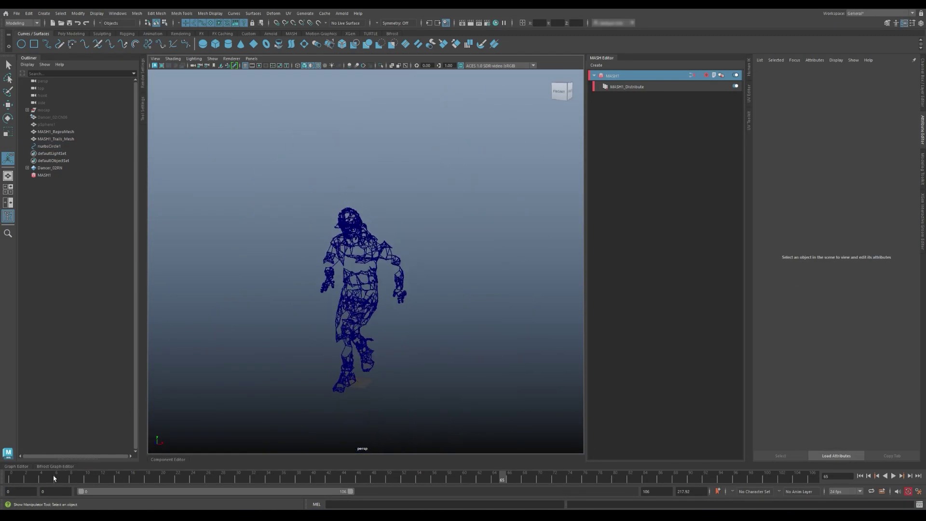
- Play the dancer animation and bring the Dancer_02:Ch06 mesh back into view
left_click(86, 478)
key("alt+v")
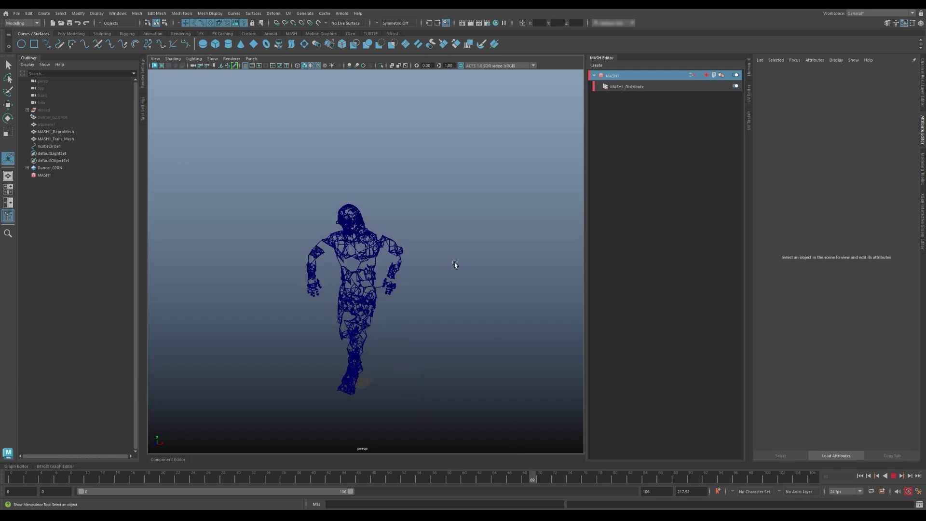
key("Escape")
scroll(376, 261, "up", 5)
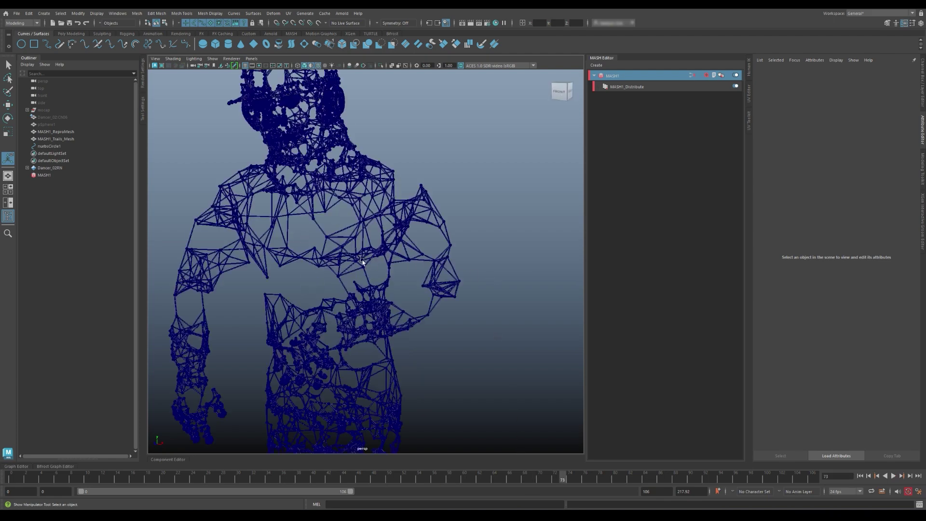
mouse_move(362, 261)
left_mouse_down("alt")
mouse_move(394, 258)
mouse_move(354, 240)
left_mouse_up("alt")
left_click(58, 124)
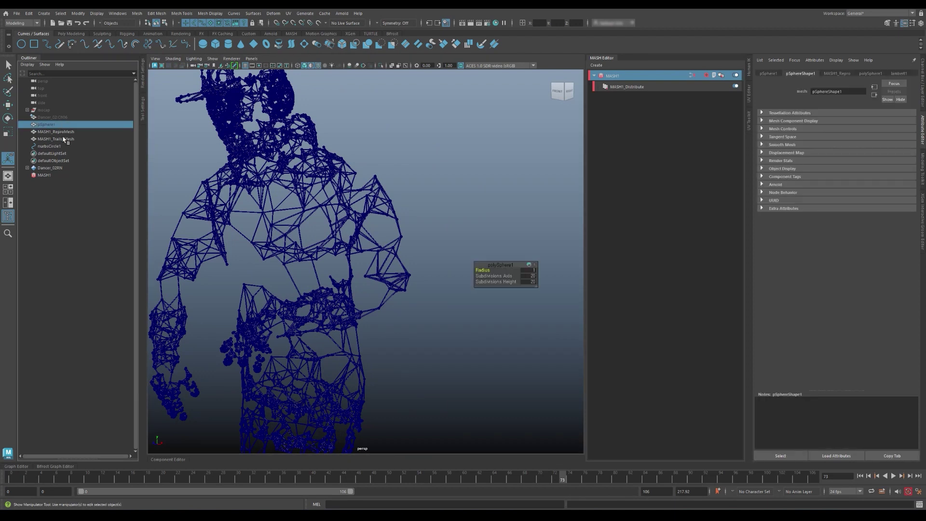
left_click(68, 117)
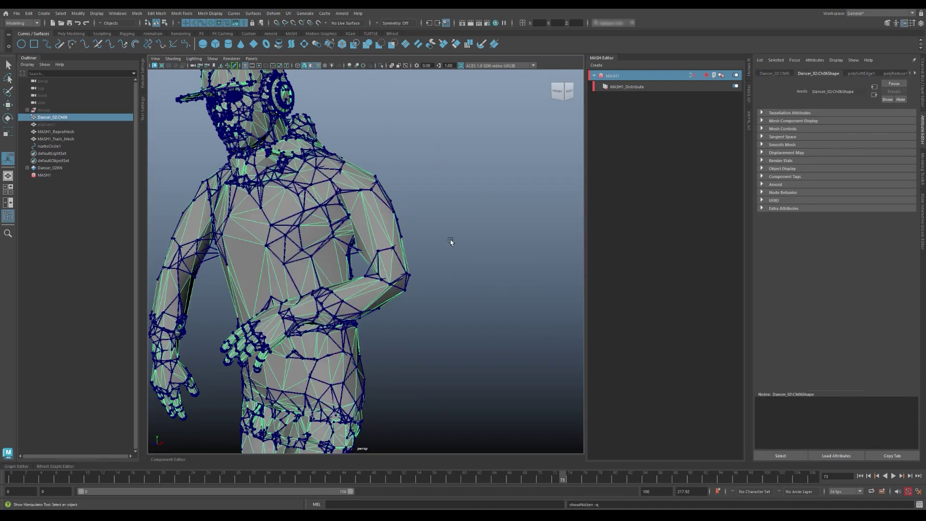
left_click(449, 246)
scroll(433, 263, "down", 3)
- Replay the animation and hide the NURBS profile circle nurbsCircle1
key("alt+v")
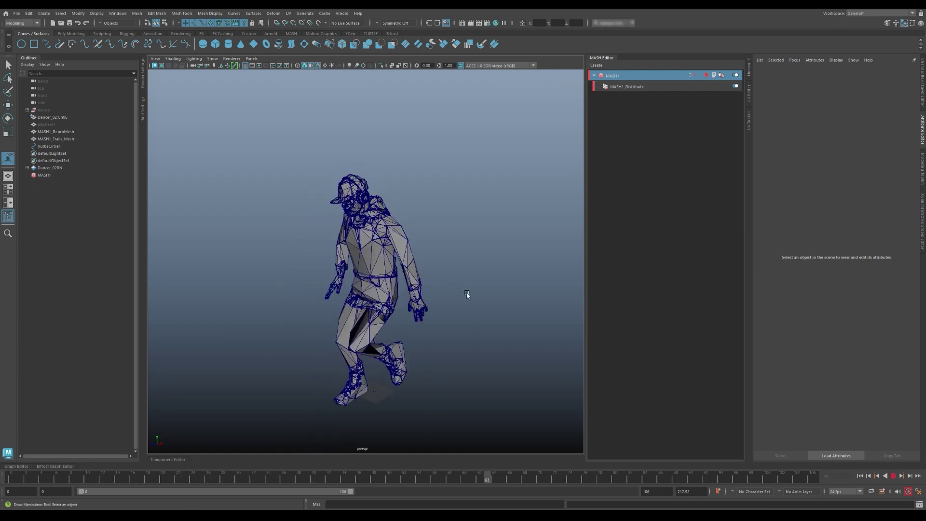
key("alt+v")
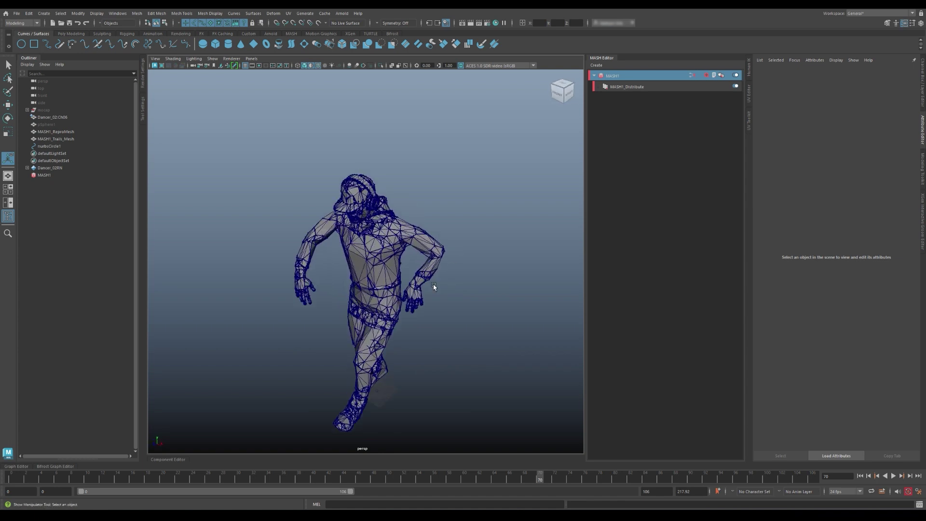
key("ctrl+h")
left_click(71, 34)
- Create a polygon plane and scale it up into a large floor
left_click(85, 44)
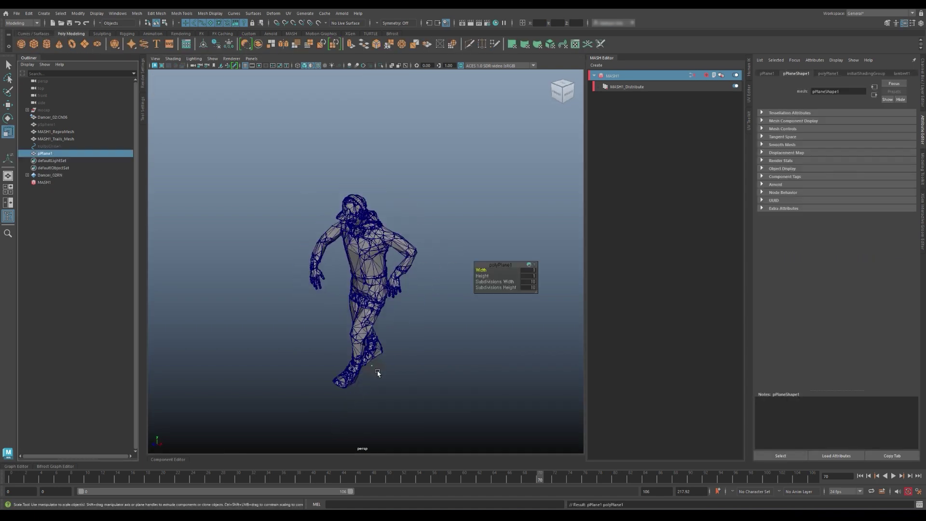
key("r")
mouse_move(372, 365)
left_mouse_down()
mouse_move(434, 365)
mouse_move(487, 250)
left_mouse_up()
- Dock the Hypershade beside the viewport and create a new aiStandardSurface material
left_click_drag(597, 68, 923, 72)
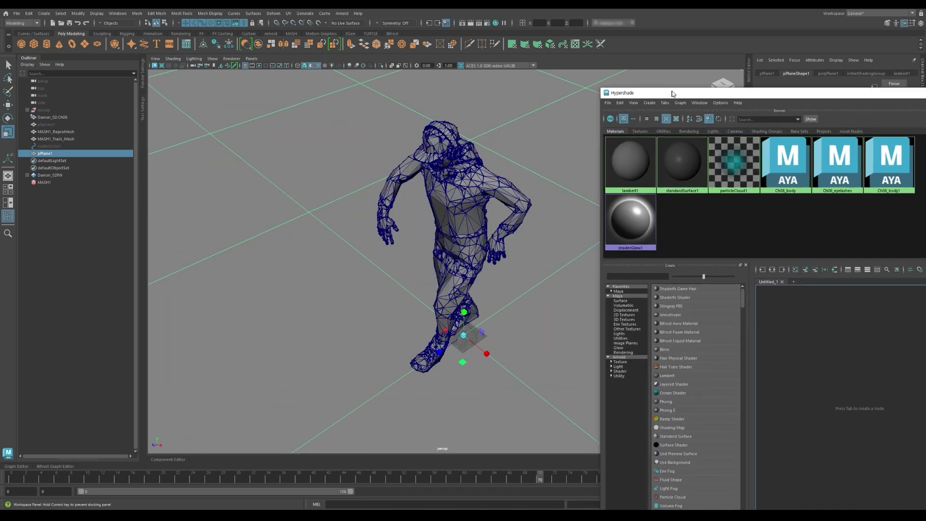
mouse_move(867, 95)
left_mouse_down()
mouse_move(381, 163)
mouse_move(442, 185)
left_mouse_up()
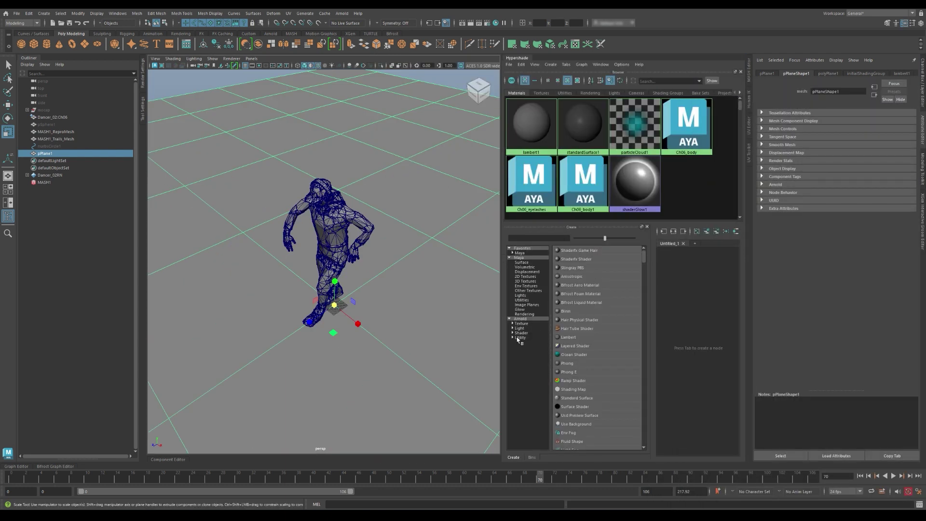
left_click(537, 333)
left_click(597, 373)
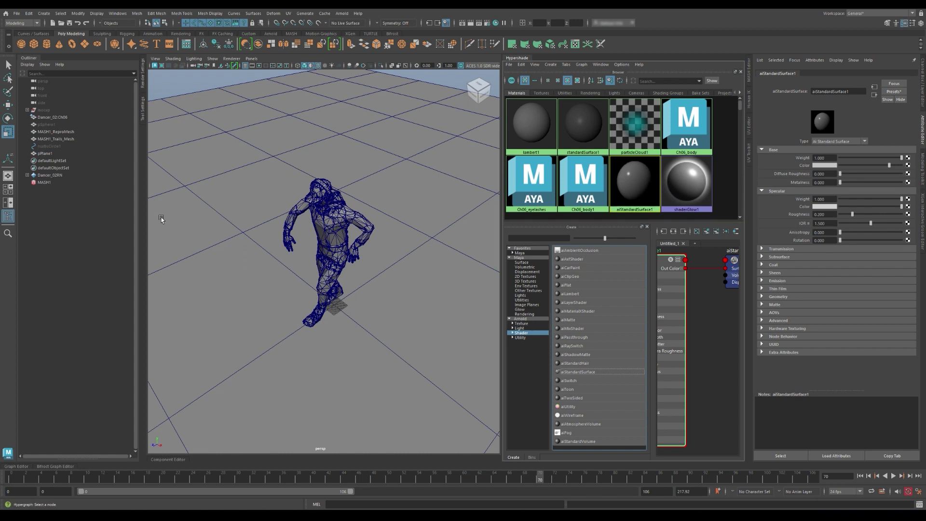
- Assign aiStandardSurface1 to Dancer_02:Ch06, pSphere1, MASH1_Trails_Mesh and pPlane1
left_click(58, 132)
left_click(58, 117)
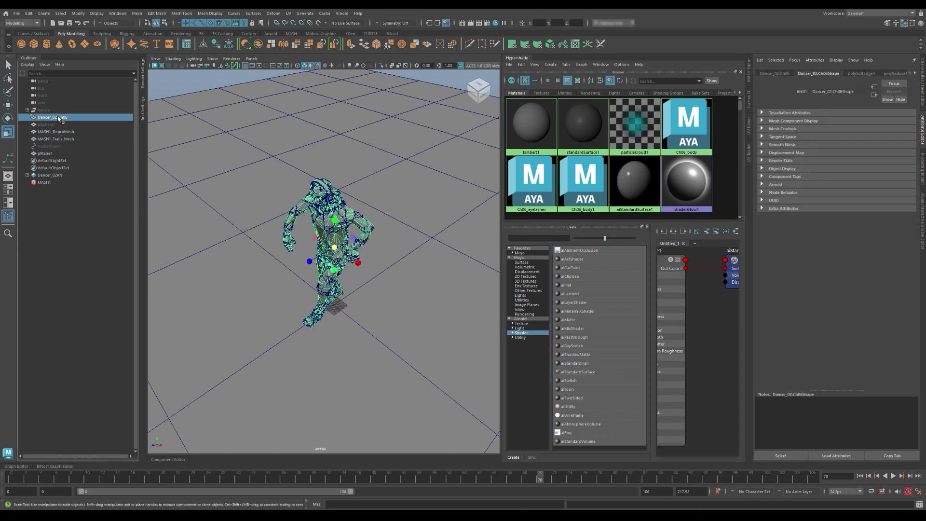
left_click(49, 124, "ctrl")
left_click(68, 138, "ctrl")
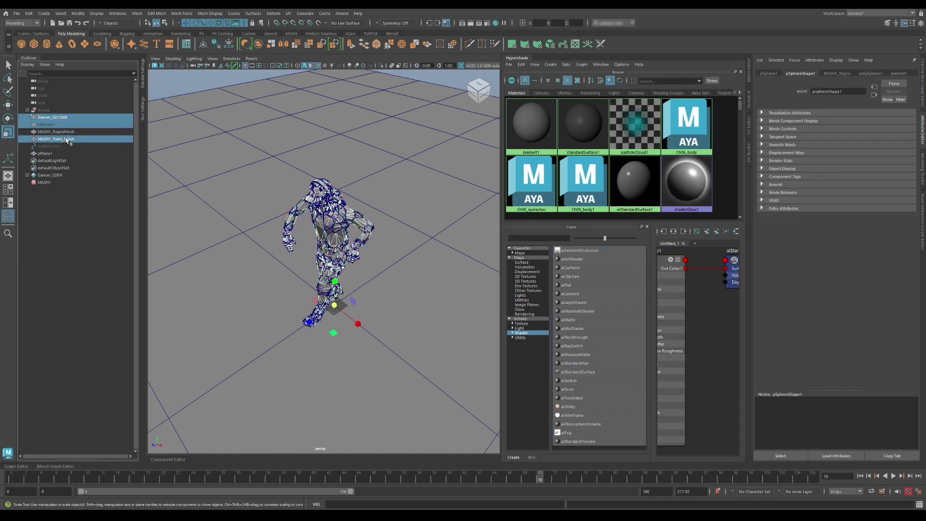
left_click(48, 153, "ctrl")
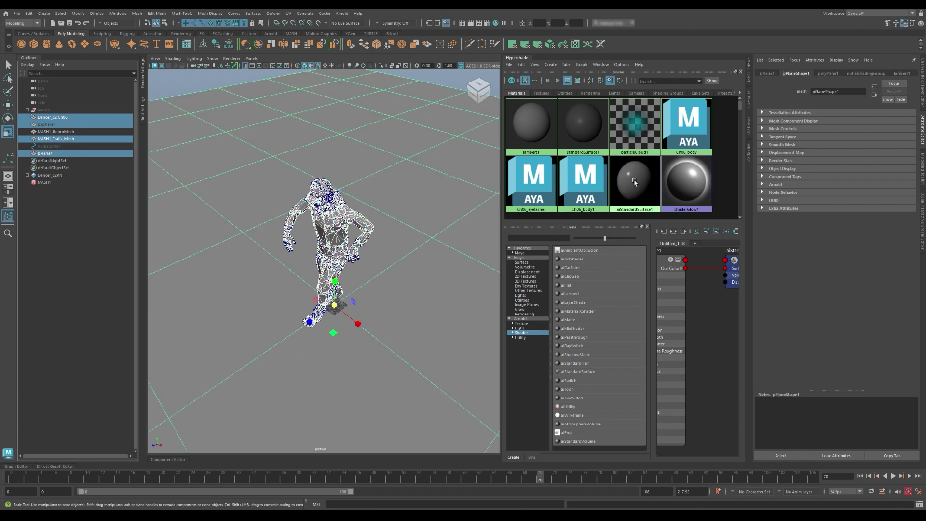
right_click_drag(634, 180, 634, 162)
left_click_drag(270, 203, 228, 94, "alt")
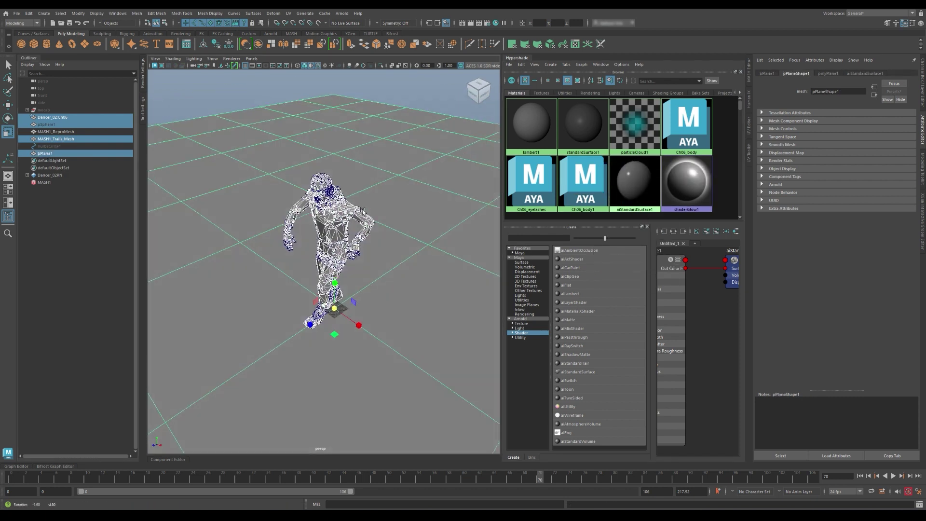
left_click(194, 58)
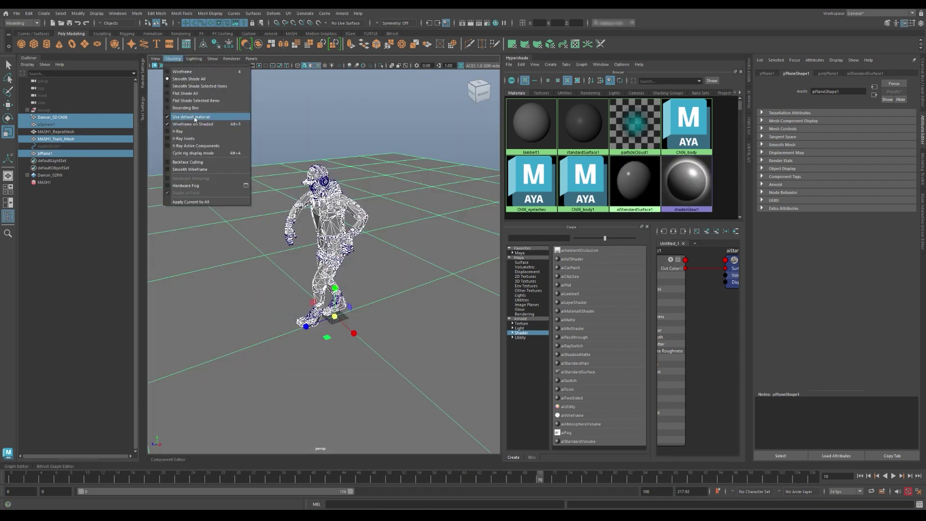
left_click(196, 117)
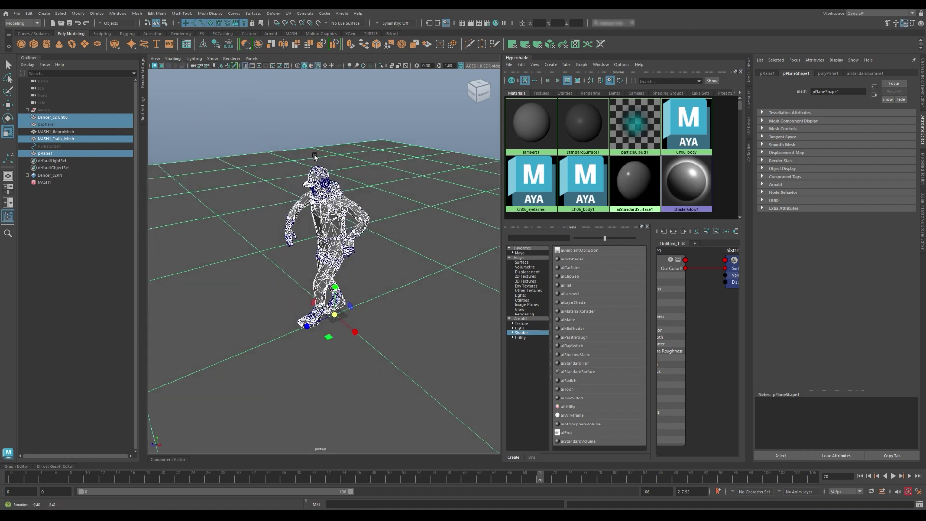
left_click_drag(231, 192, 322, 101, "alt")
left_click(322, 102)
- Give aiStandardSurface1 metalness 1 and specular roughness 0.3
left_click(635, 181)
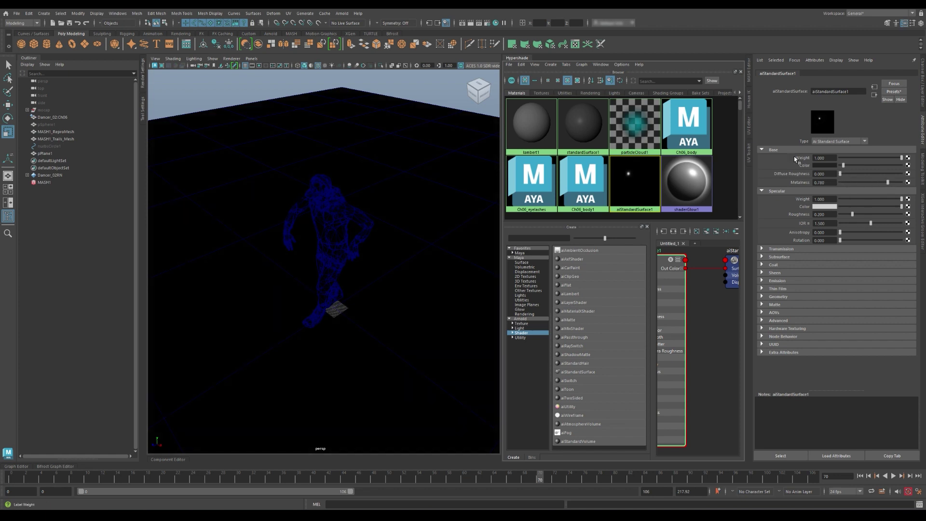
double_click(823, 182)
type("1")
key("Return")
left_click(823, 215)
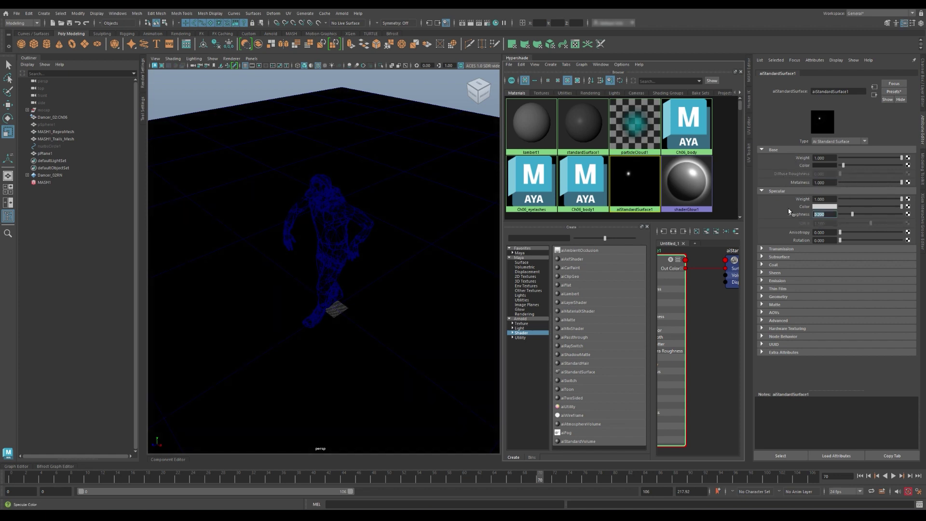
type("0.3")
key("Return")
mouse_move(378, 192)
left_mouse_down("alt")
mouse_move(372, 215)
mouse_move(340, 217)
left_mouse_up("alt")
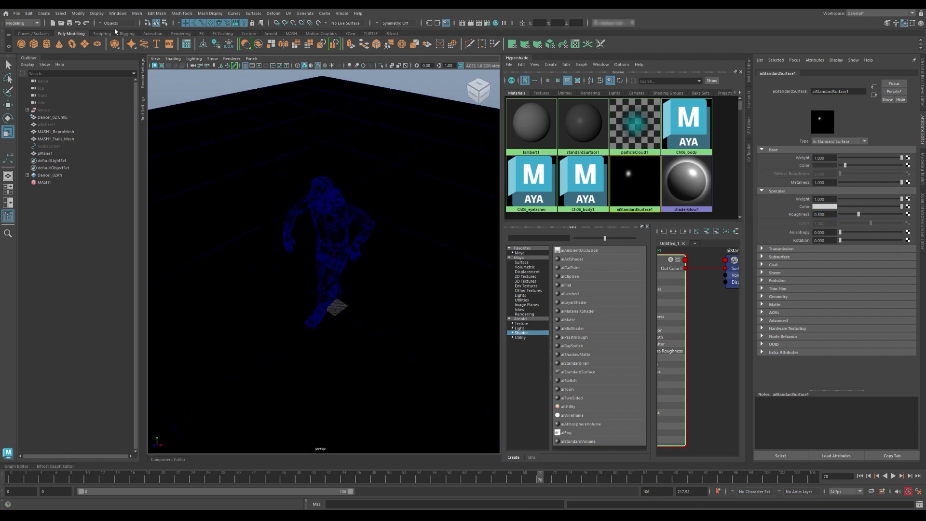
left_click(270, 33)
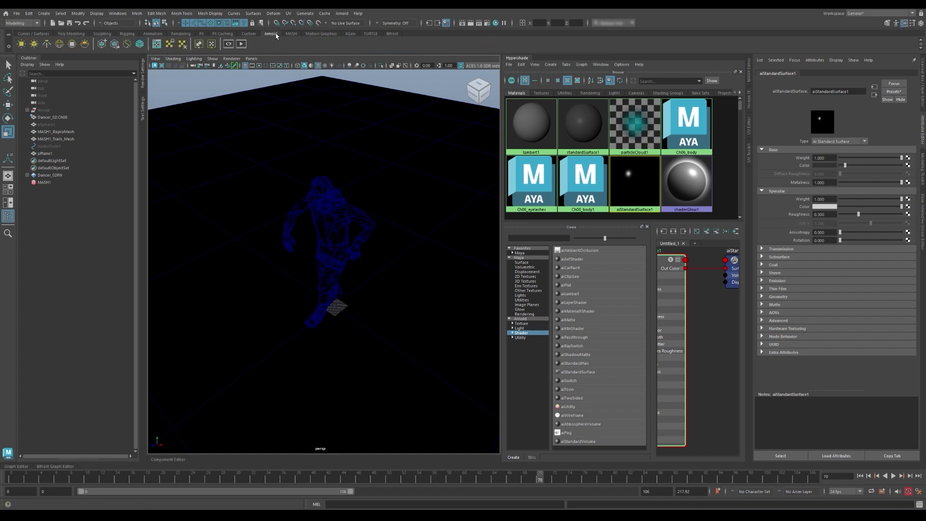
- Add an Arnold skydome light, dock the live IPR render preview, and bring up Render Settings
left_click(59, 44)
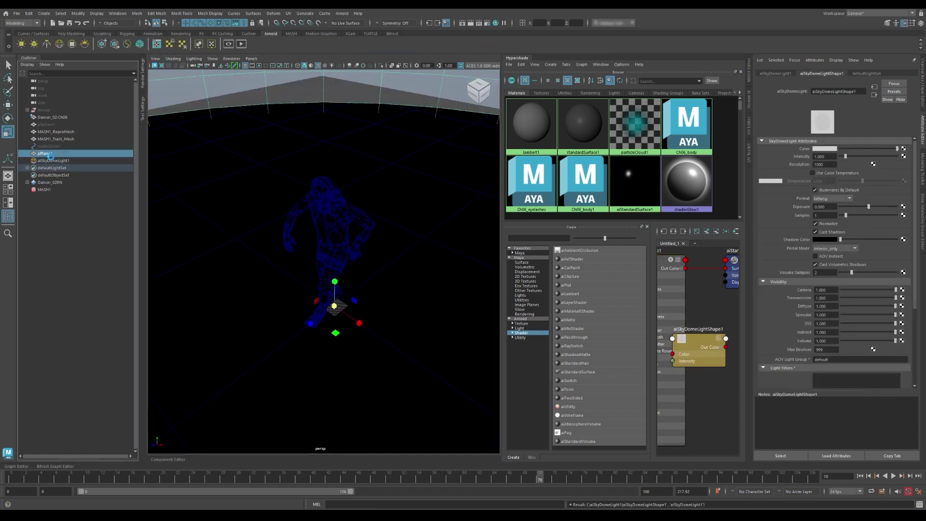
mouse_move(352, 193)
left_mouse_down("alt")
mouse_move(361, 182)
mouse_move(336, 179)
left_mouse_up("alt")
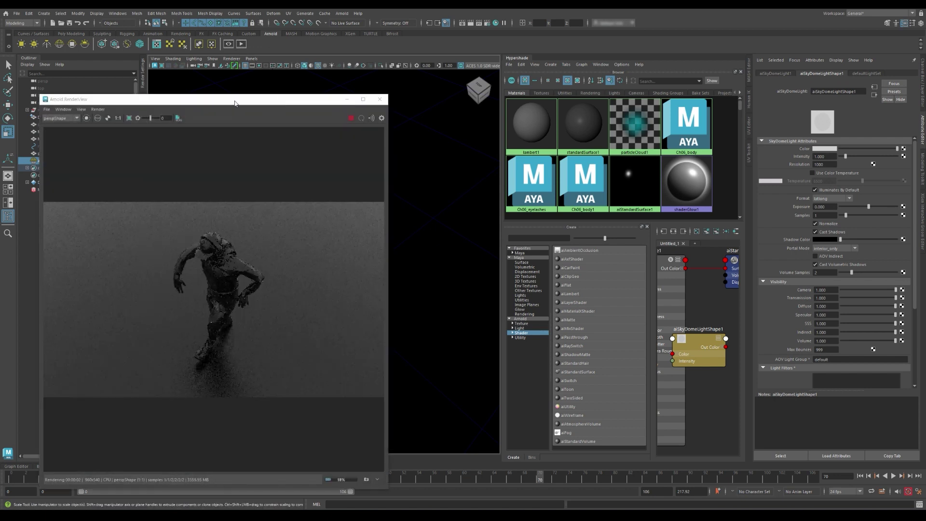
left_click_drag(136, 96, 561, 81)
mouse_move(359, 192)
left_mouse_down("alt")
mouse_move(372, 182)
mouse_move(356, 193)
mouse_move(344, 175)
left_mouse_up("alt")
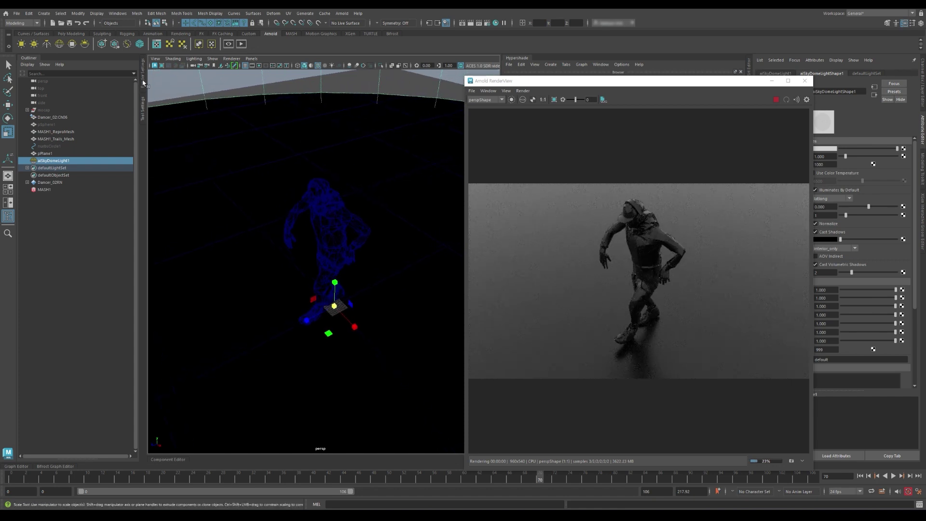
left_click(142, 83)
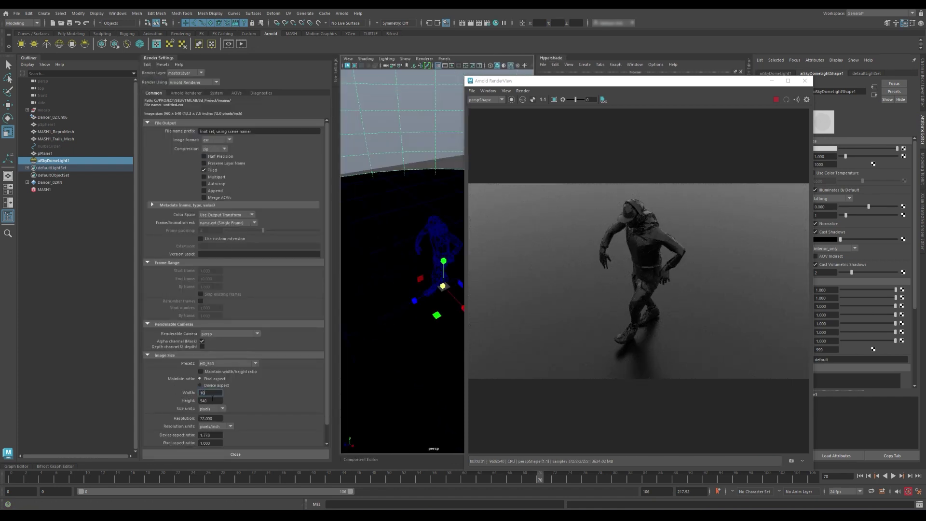
- Set the render to 1080×1080 with Resolution Gate on and persp focal length 100
type("80")
key("Tab")
type("1080")
key("Return")
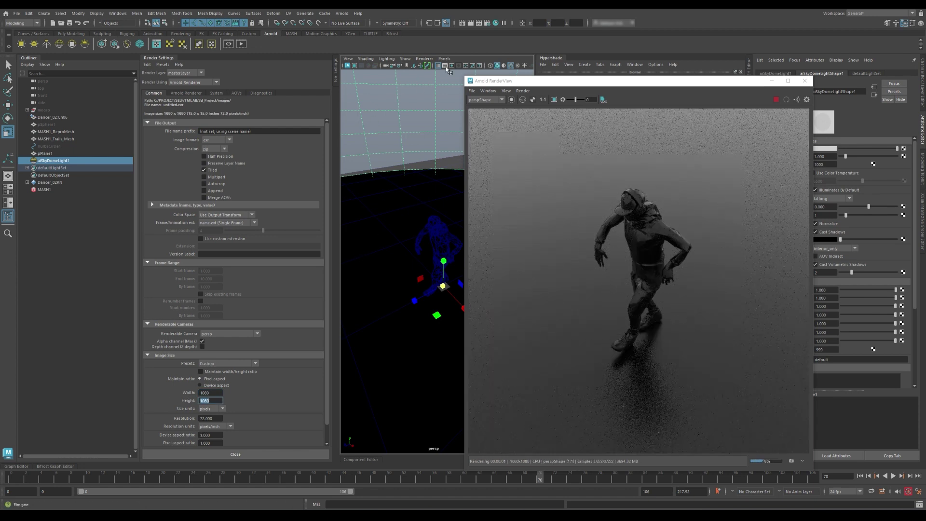
left_click(445, 66)
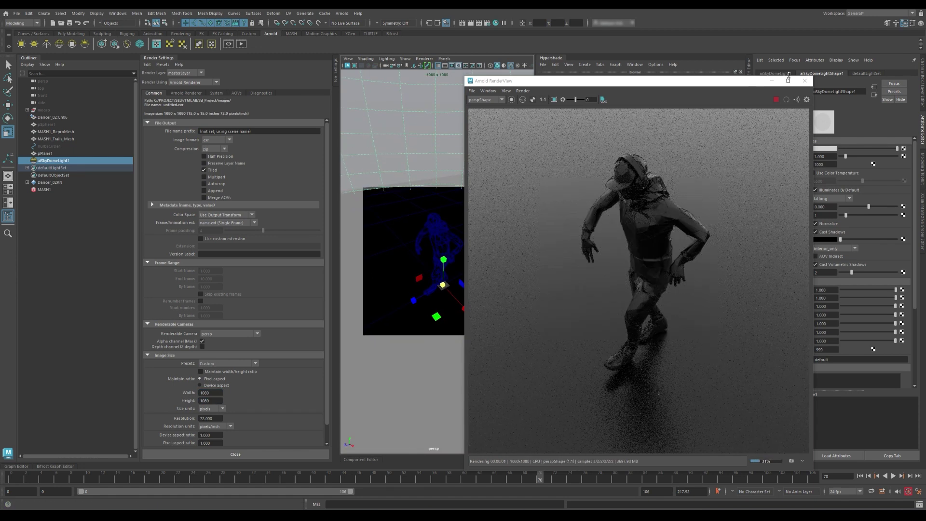
left_click(805, 81)
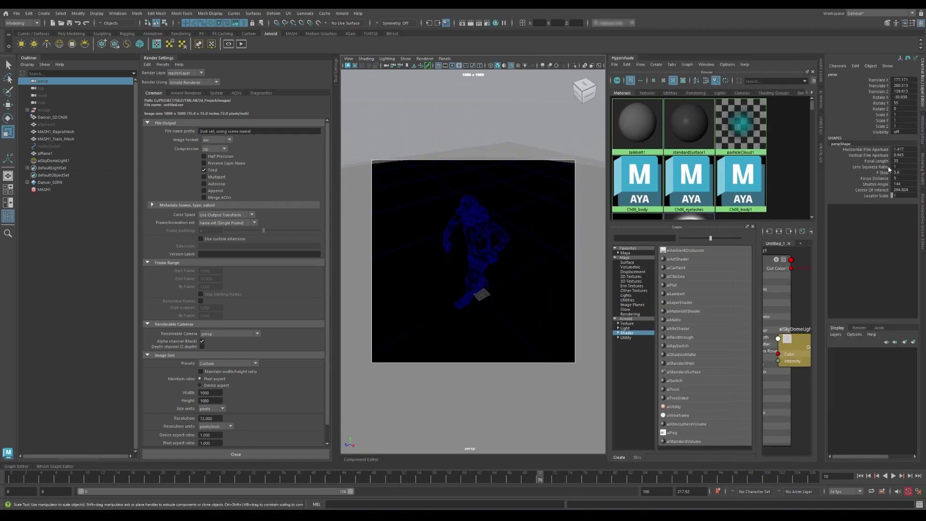
type("100")
key("Return")
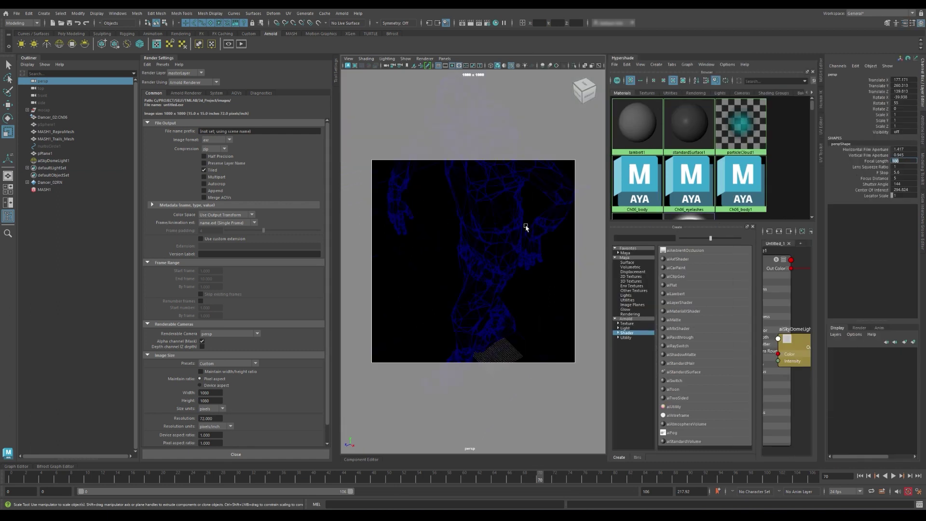
mouse_move(527, 227)
left_mouse_down("alt")
mouse_move(496, 225)
mouse_move(525, 224)
left_mouse_up("alt")
- Re-render the Arnold preview at 50% test resolution and open aiSkyDomeLight1's attributes
left_click(230, 45)
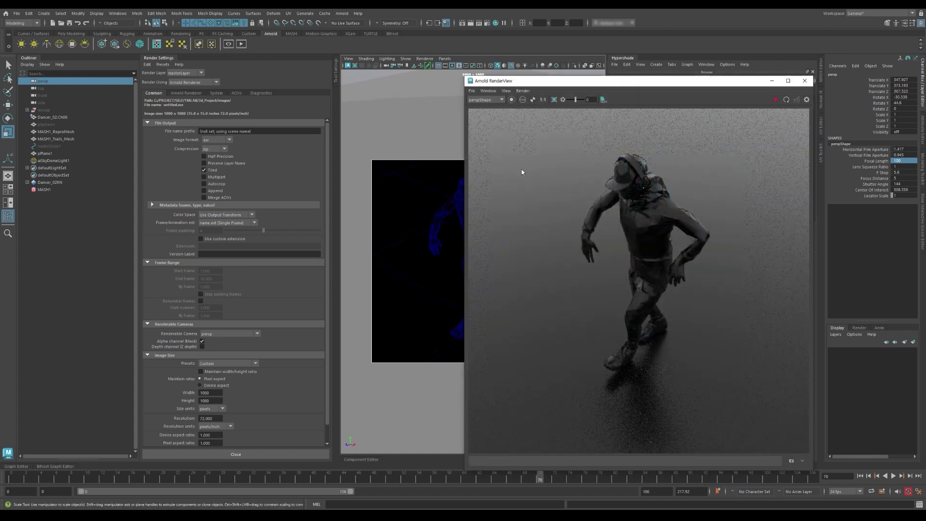
left_click_drag(624, 85, 210, 71)
left_click(92, 77)
mouse_move(108, 138)
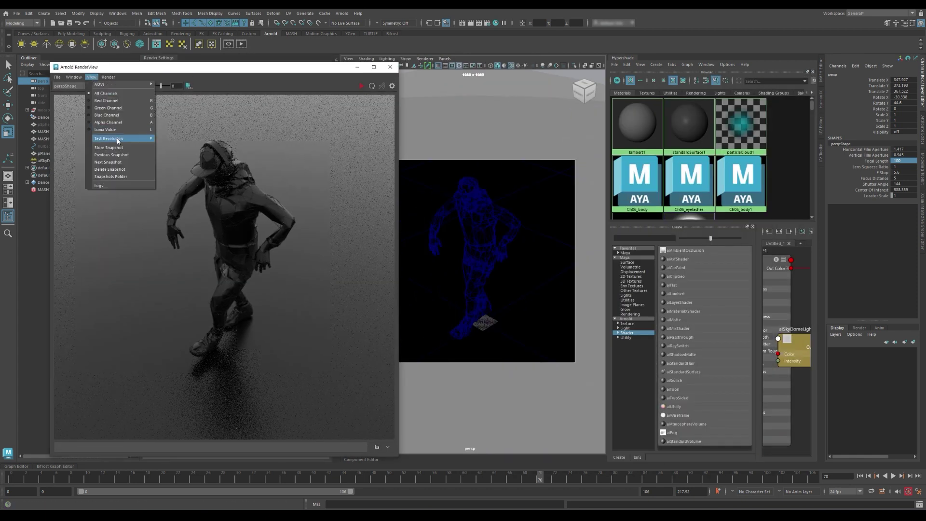
left_click(179, 154)
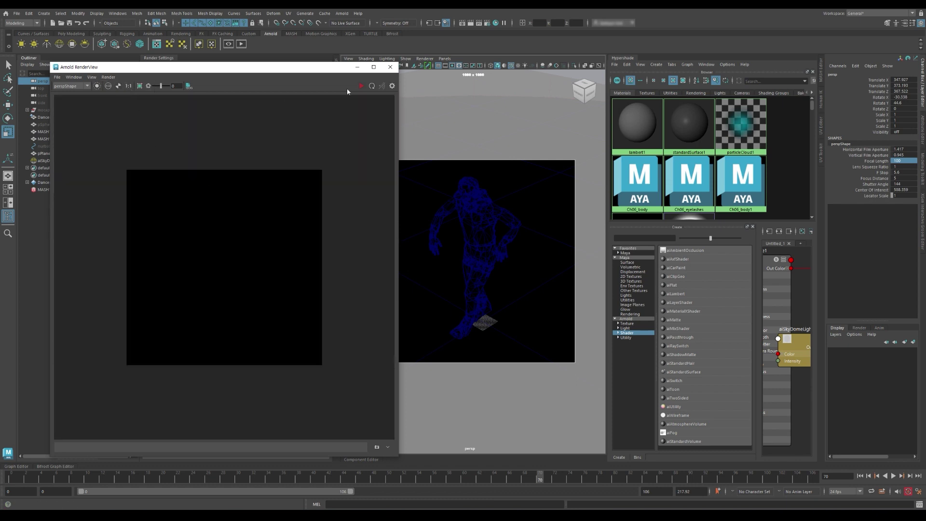
left_click(390, 66)
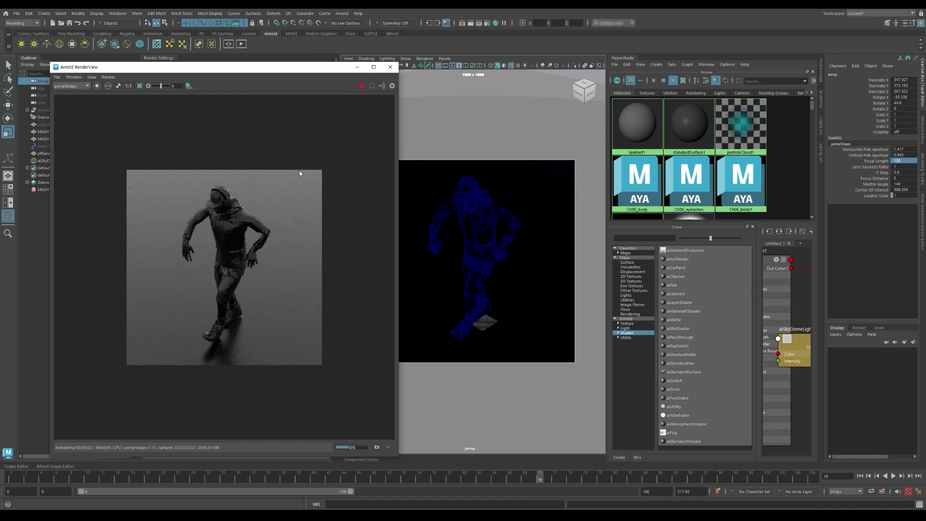
left_click_drag(201, 72, 270, 89)
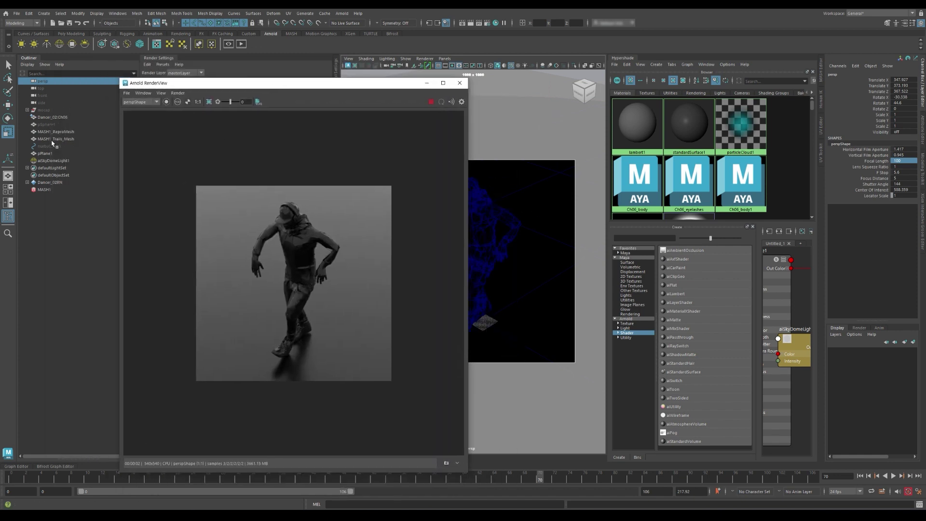
left_click(50, 161)
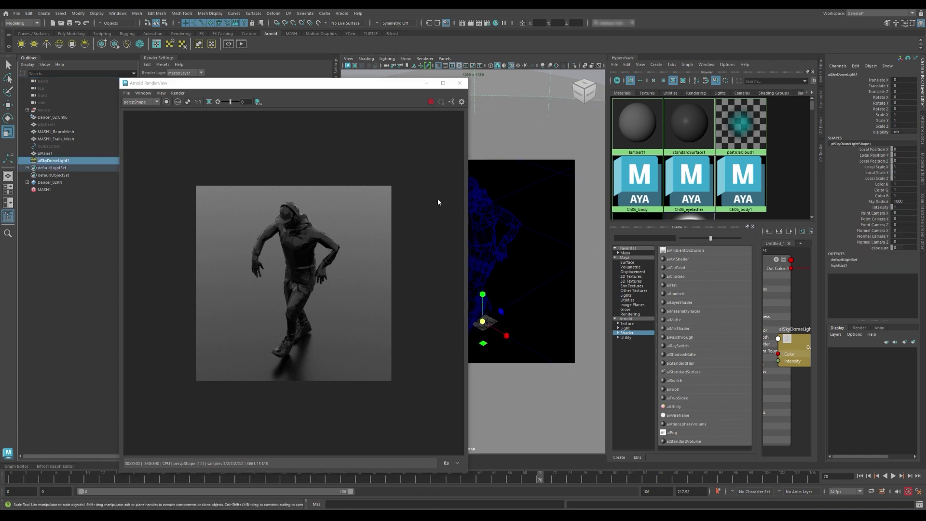
key("ctrl+a")
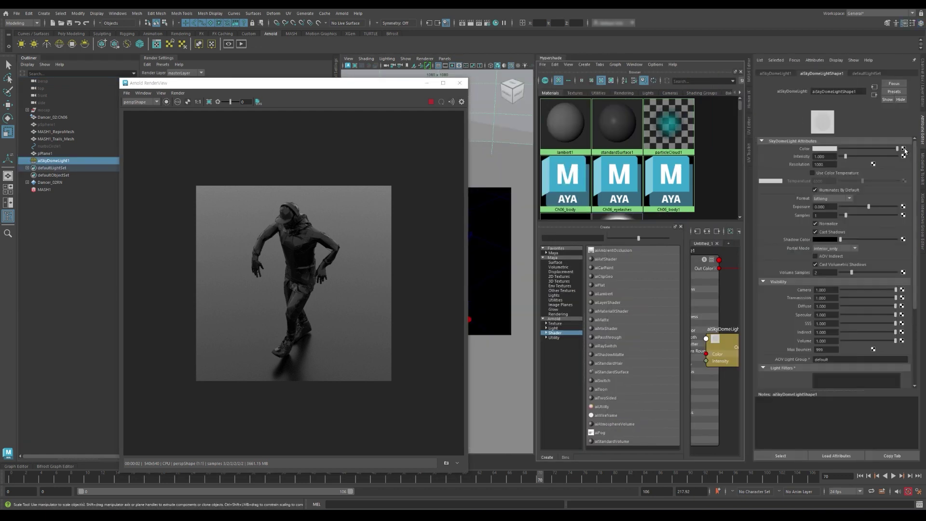
- Map a noise1 texture to the sky dome colour, with Ratio 1 and an edited Depth Max
left_click(903, 149)
left_click(341, 235)
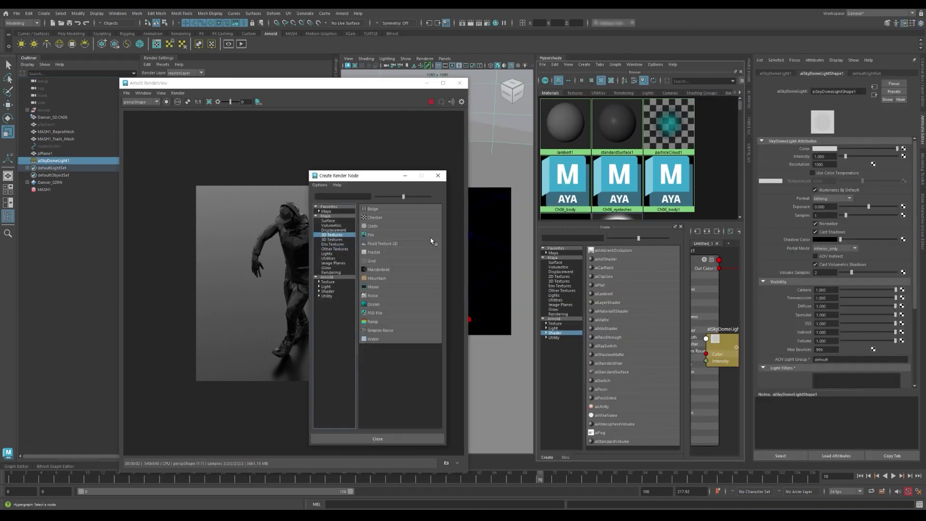
left_click(374, 295)
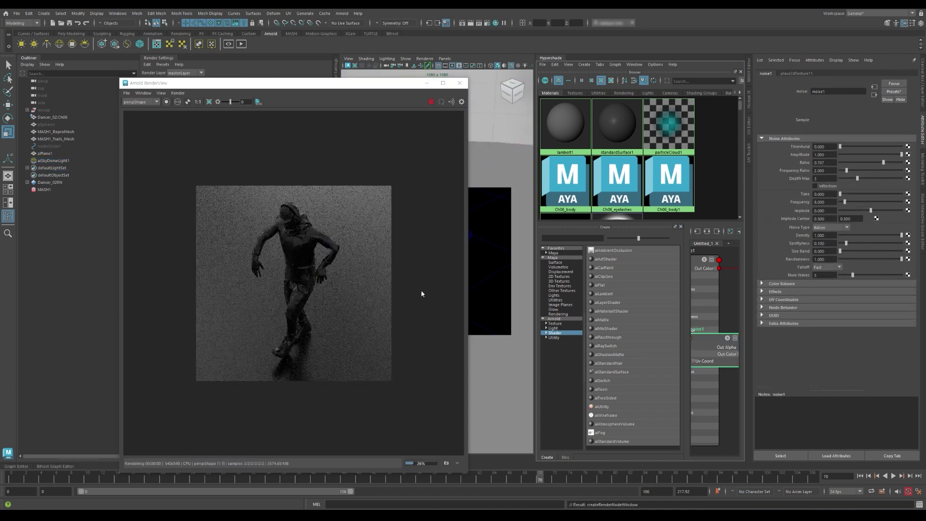
left_click(824, 162)
type("1")
left_click(834, 171)
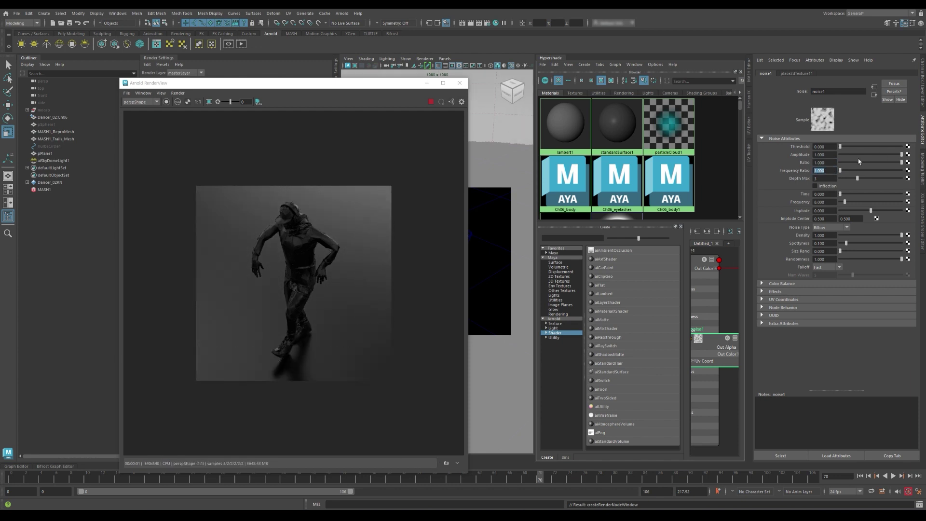
left_click(825, 177)
key("Return")
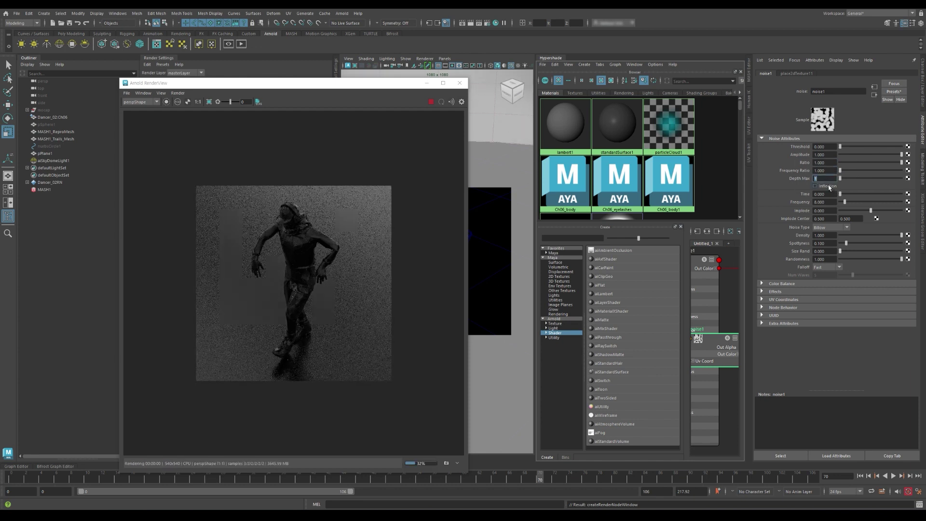
- Turn on Inflection, set Frequency 4 and Perlin Noise type, and insert a colour remap ramp
left_click(827, 186)
left_click(824, 201)
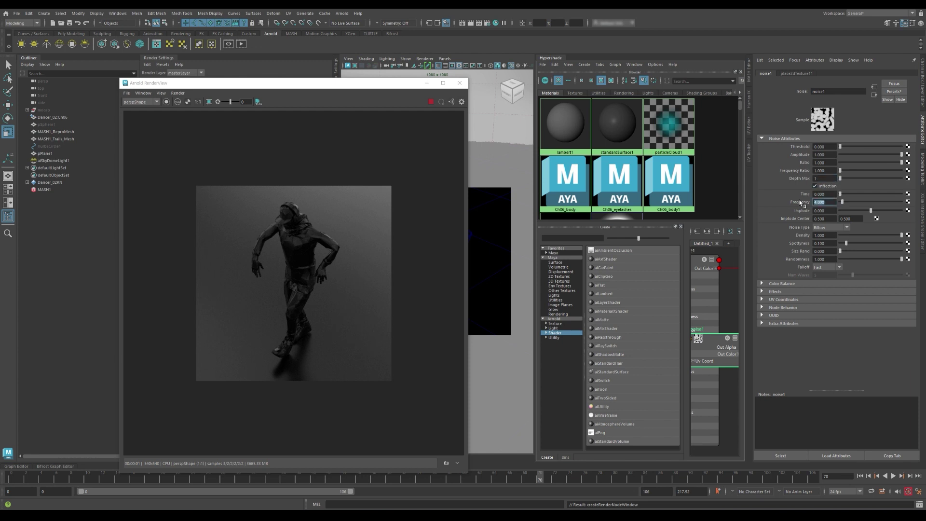
type("4")
key("Return")
left_click(830, 228)
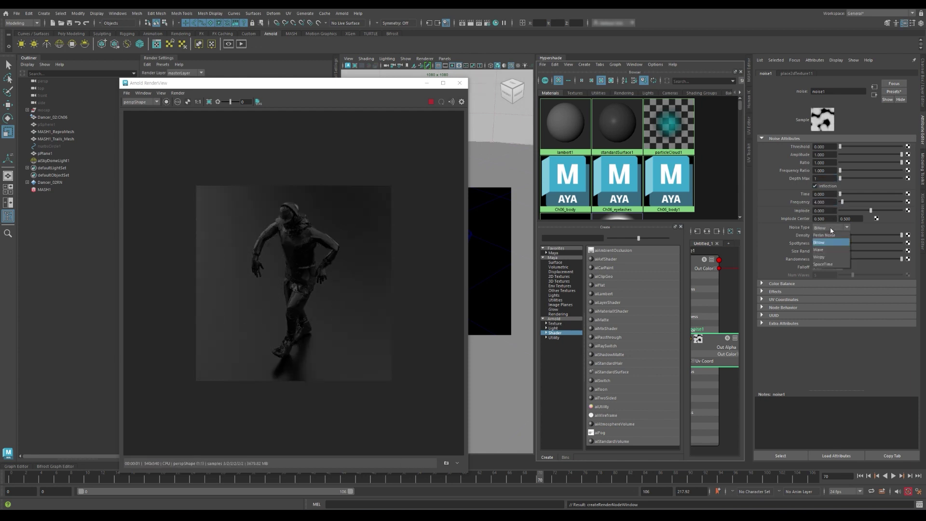
left_click(829, 236)
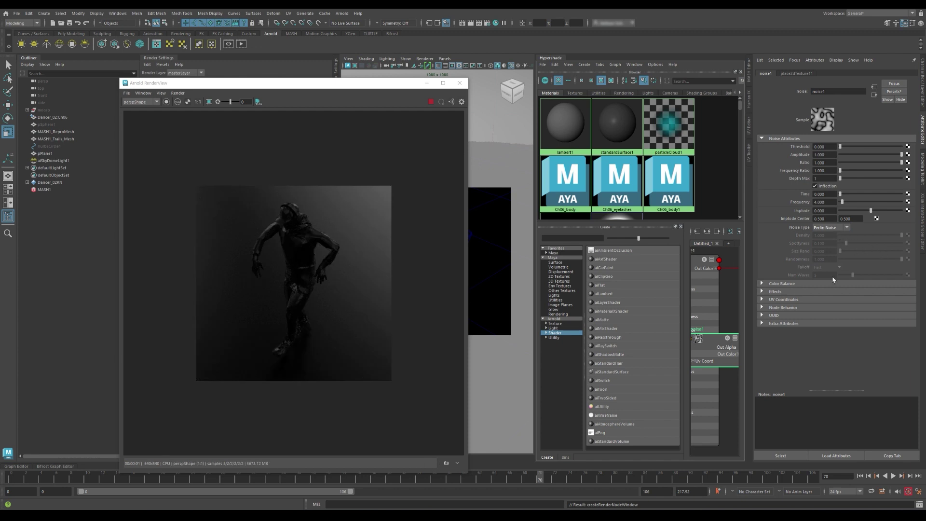
left_click(798, 292)
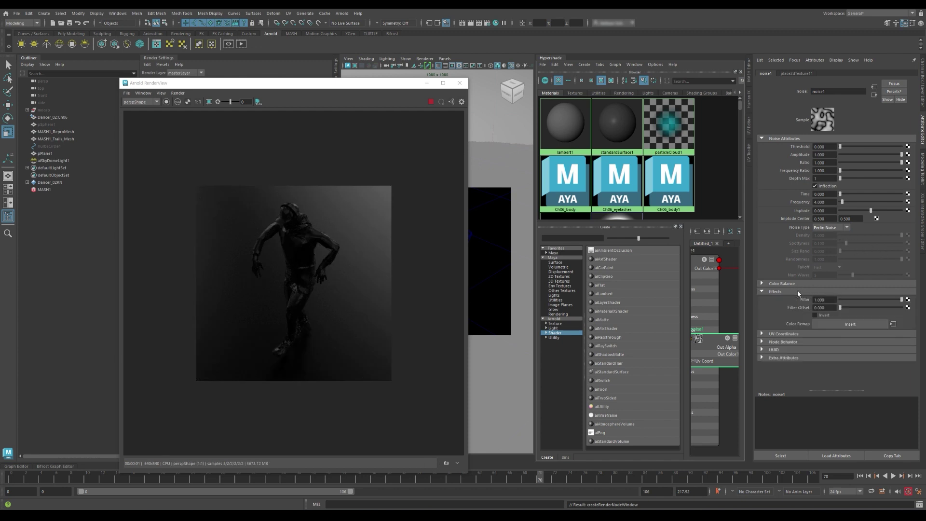
left_click(854, 326)
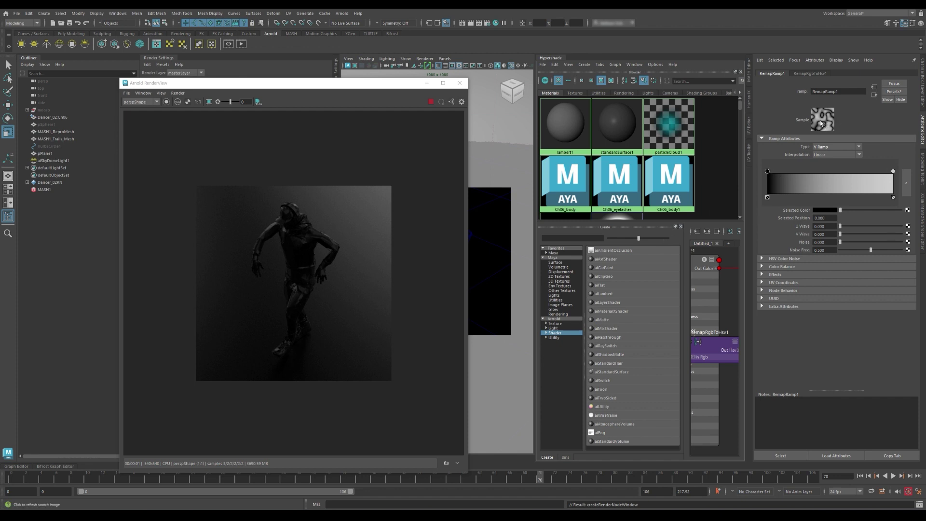
- Set RemapRamp1's start colour to red and its end colour to cyan
left_click(826, 211)
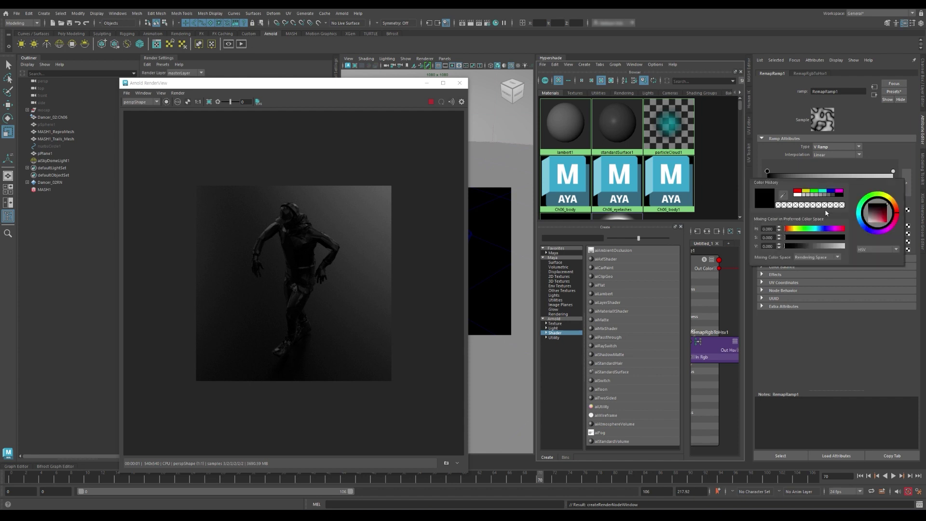
left_click(795, 193)
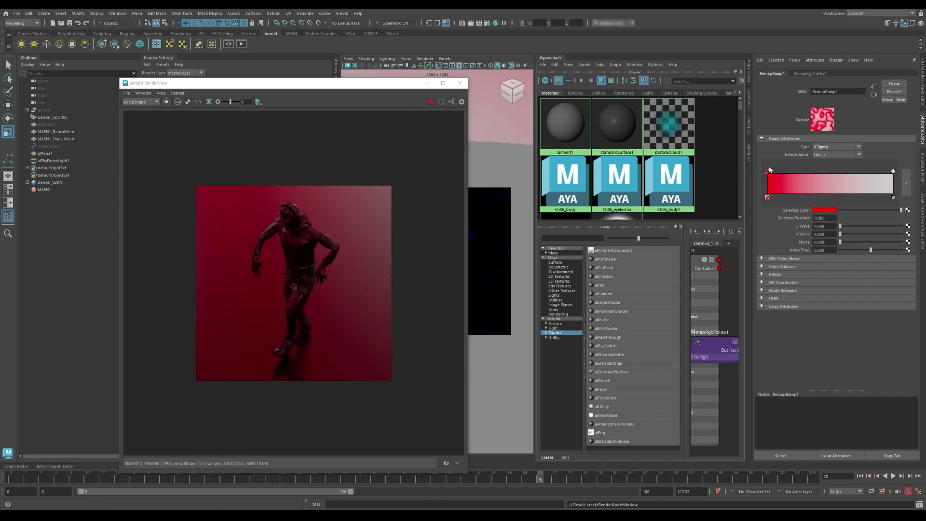
left_click(892, 172)
left_click(828, 211)
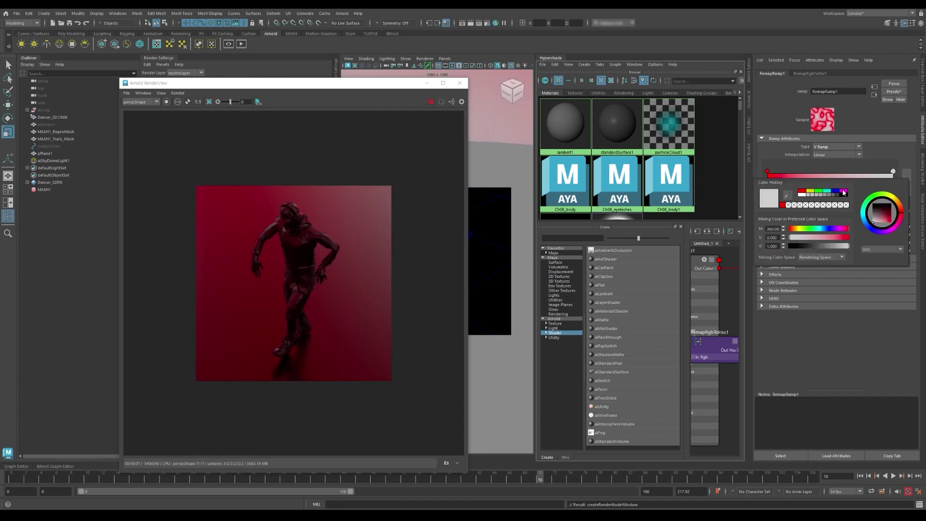
left_click(842, 193)
left_click(828, 192)
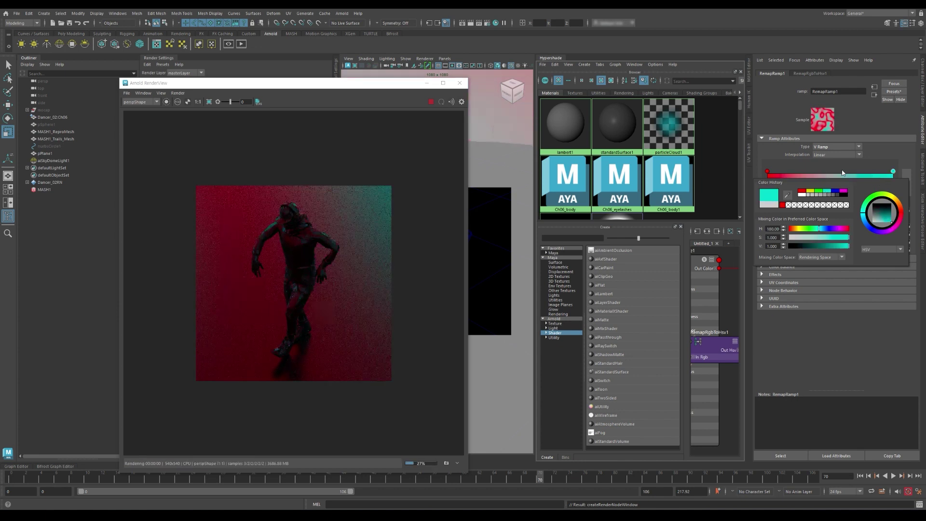
- Add ramp points coloured yellow mid-ramp and dark blue near the end
left_click(832, 177)
left_click(826, 212)
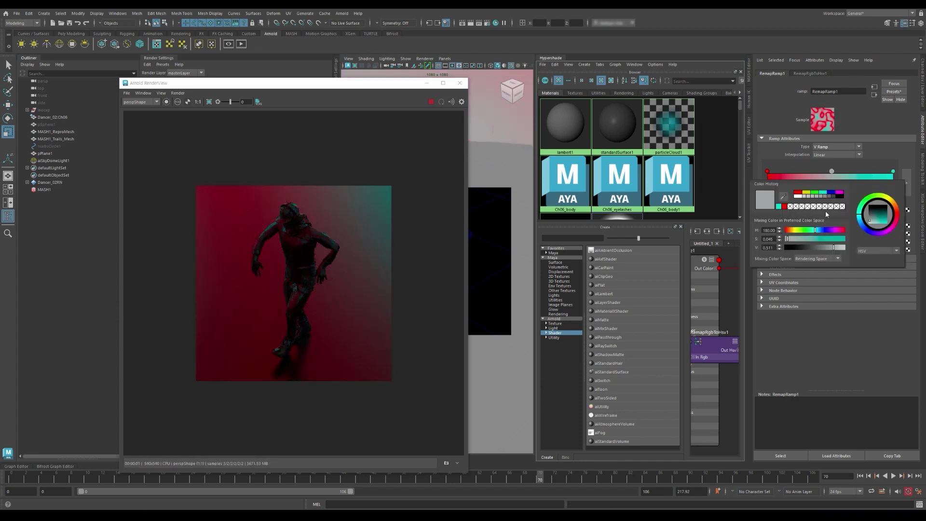
left_click(816, 194)
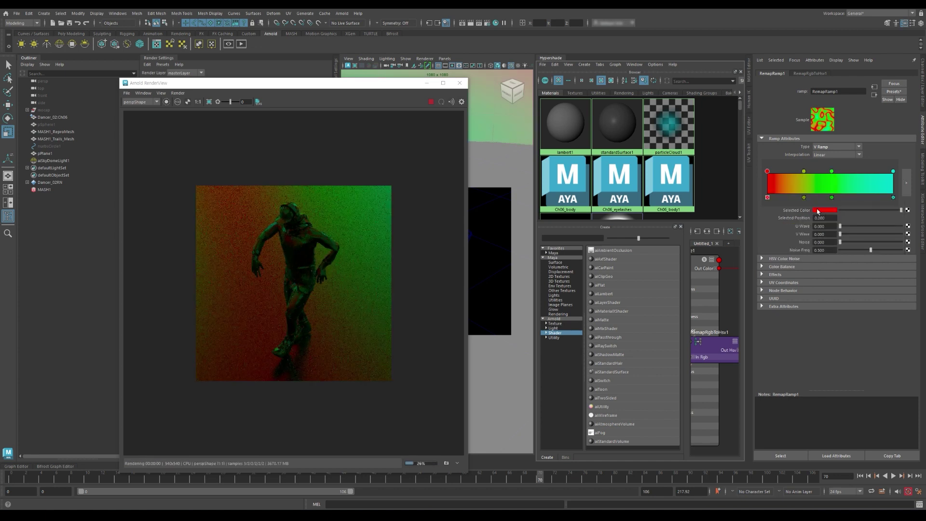
left_click(824, 211)
left_click(806, 193)
left_click(866, 174)
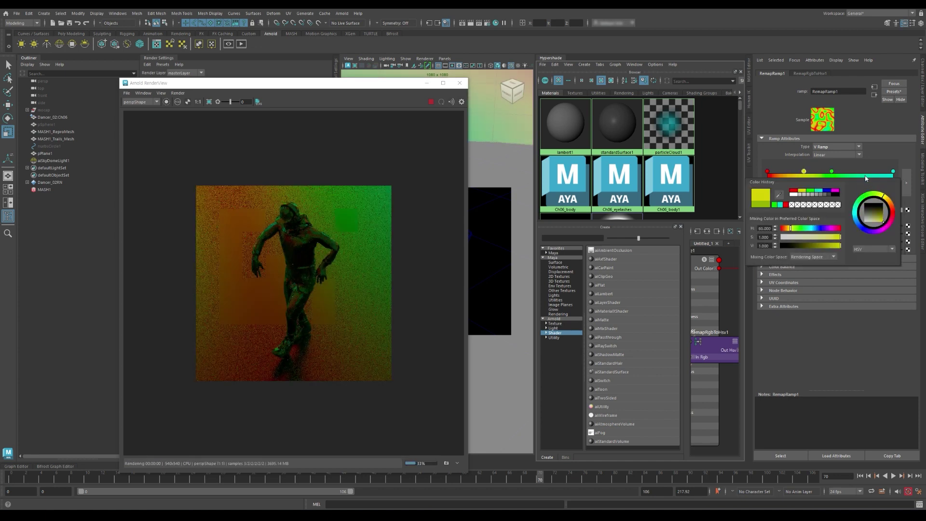
left_click(829, 212)
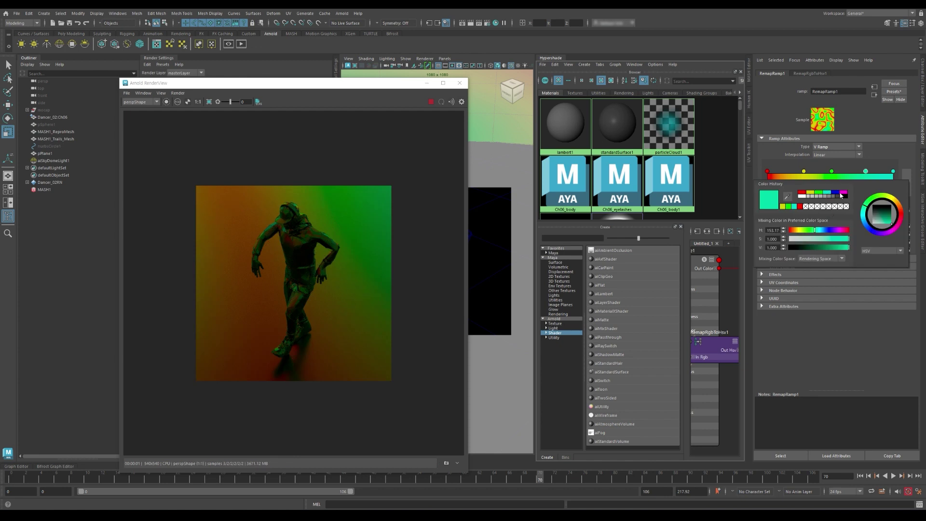
left_click(836, 193)
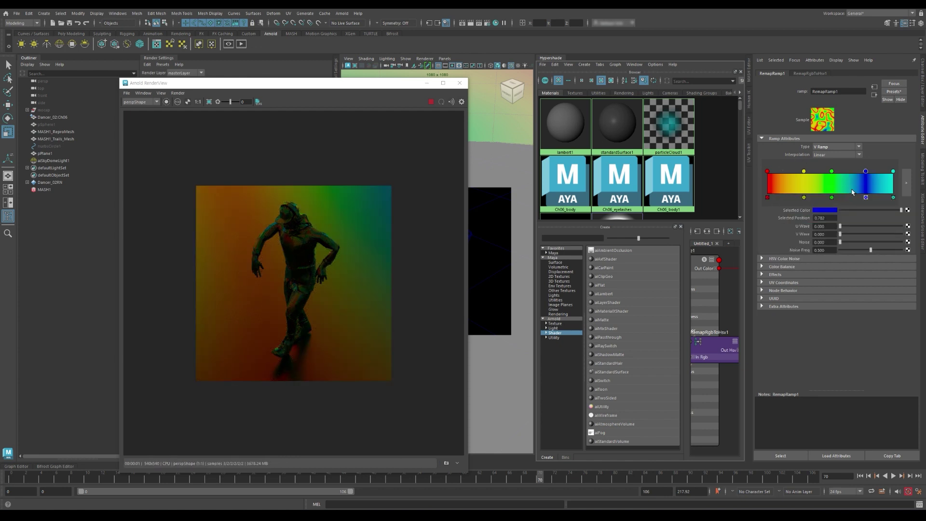
left_click(831, 171)
- Set the HSV Color Noise Hue Noise to 0.5 and move the RenderView right
left_click(812, 259)
left_click(833, 269)
type("0.500")
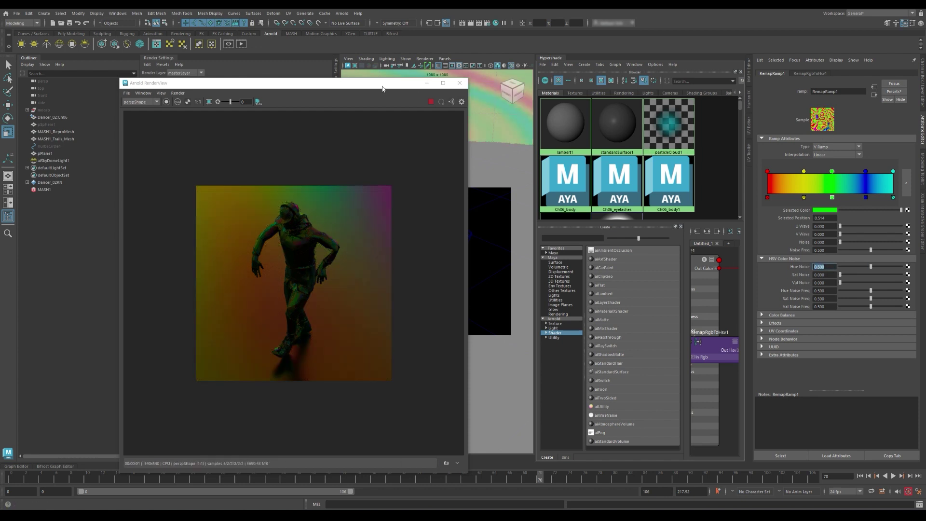
left_click_drag(383, 89, 841, 95)
- Brighten aiStandardSurface1's Base Color with the slider
left_click(162, 59)
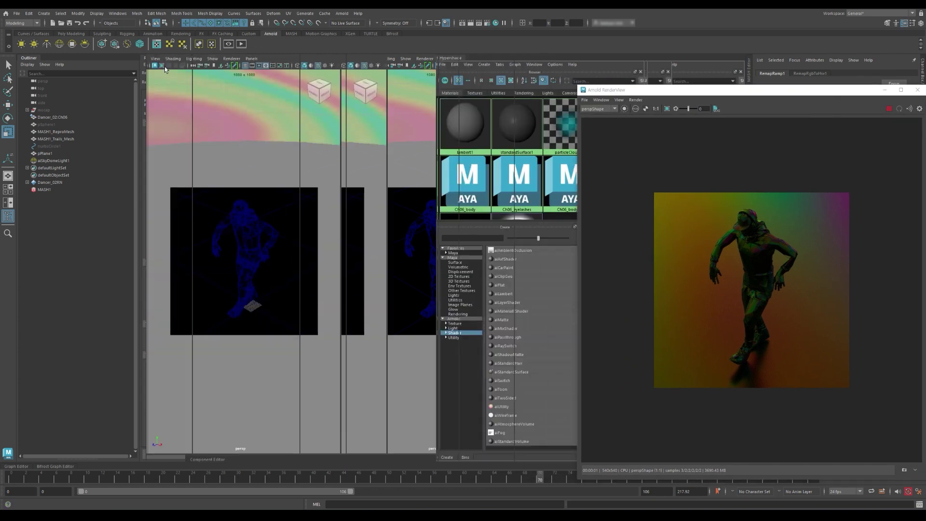
mouse_move(403, 134)
left_mouse_down("alt")
mouse_move(361, 191)
mouse_move(355, 267)
mouse_move(282, 258)
mouse_move(310, 242)
mouse_move(337, 265)
mouse_move(336, 251)
mouse_move(306, 248)
mouse_move(318, 250)
left_mouse_up("alt")
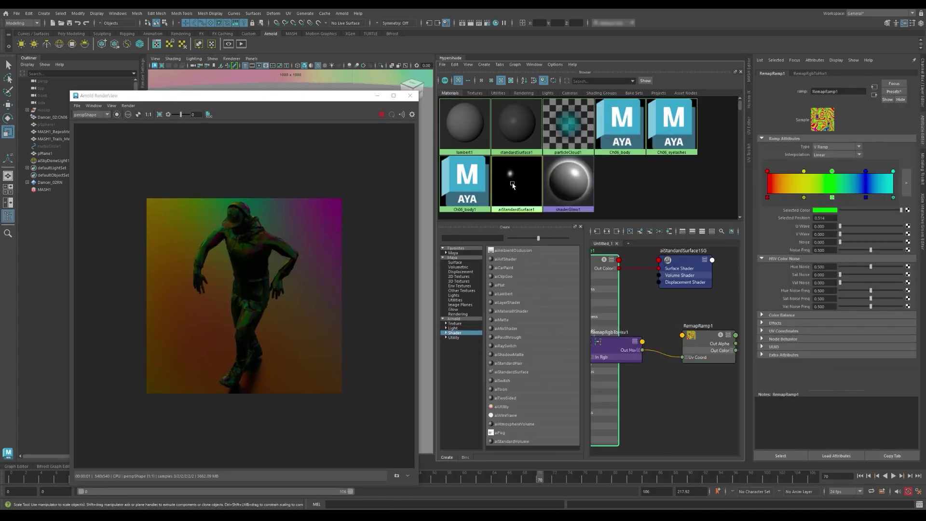
left_click(513, 186)
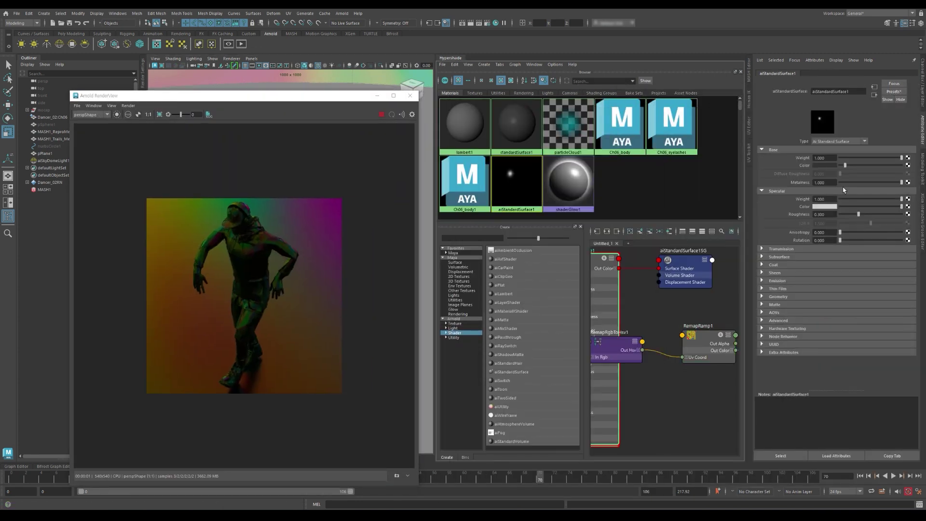
left_click_drag(844, 165, 849, 165)
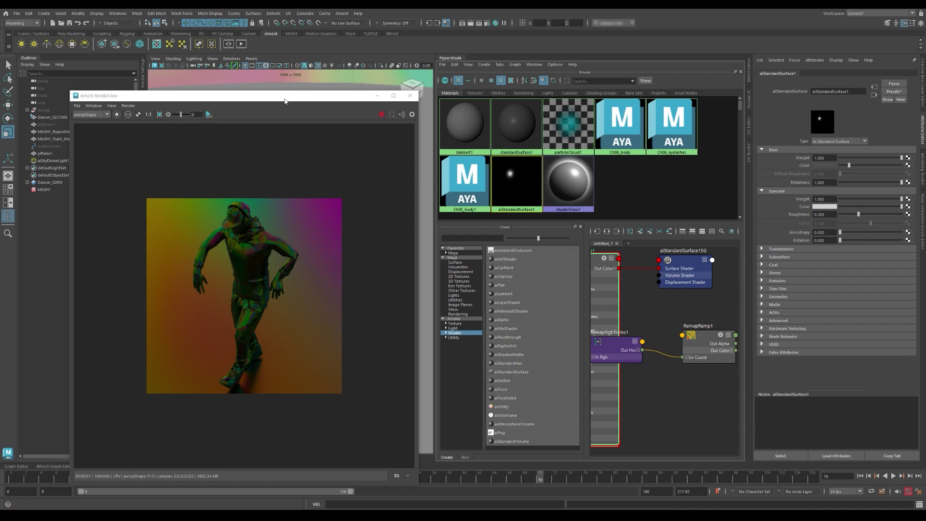
left_click_drag(285, 99, 353, 70)
- Play the dancer animation and stop it at frame 72
key("alt+shift+v")
key("alt+v")
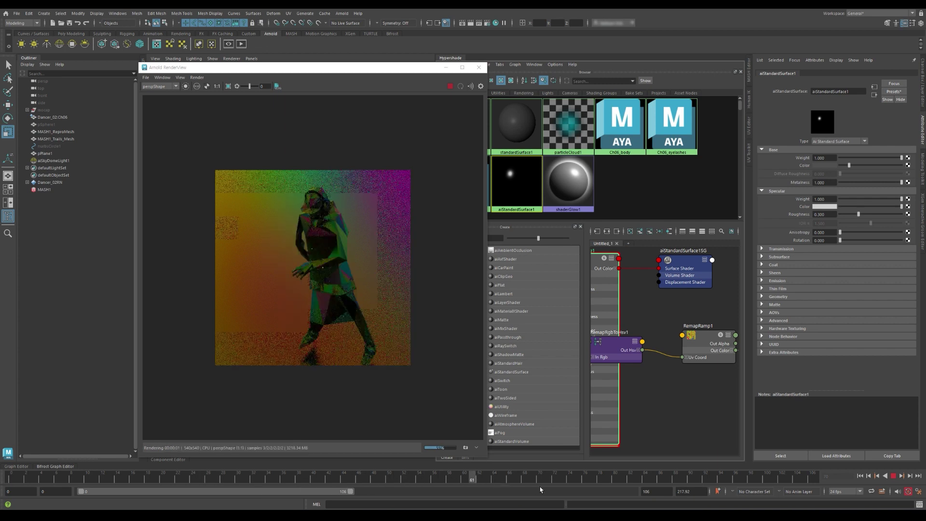
key("Escape")
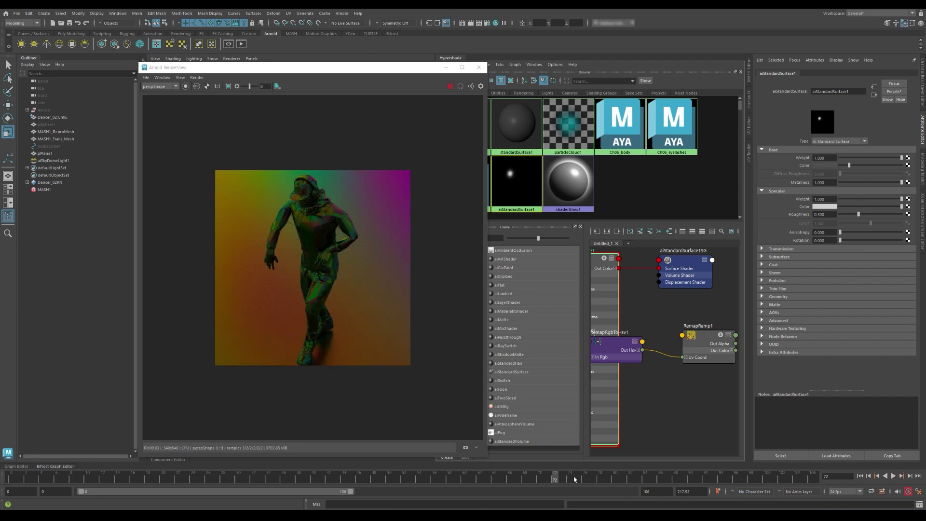
mouse_move(294, 72)
left_mouse_down()
mouse_move(626, 82)
mouse_move(579, 149)
mouse_move(744, 123)
left_mouse_up()
- In four-view layout, rotate aiSkyDomeLight1 around its Y axis in the top view
key("space")
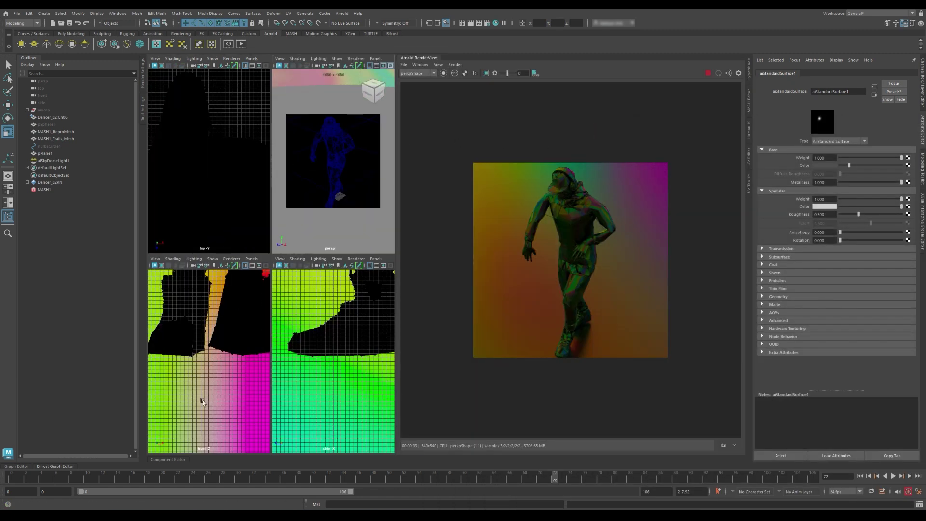
left_click(236, 181)
key("e")
left_click_drag(232, 190, 186, 217)
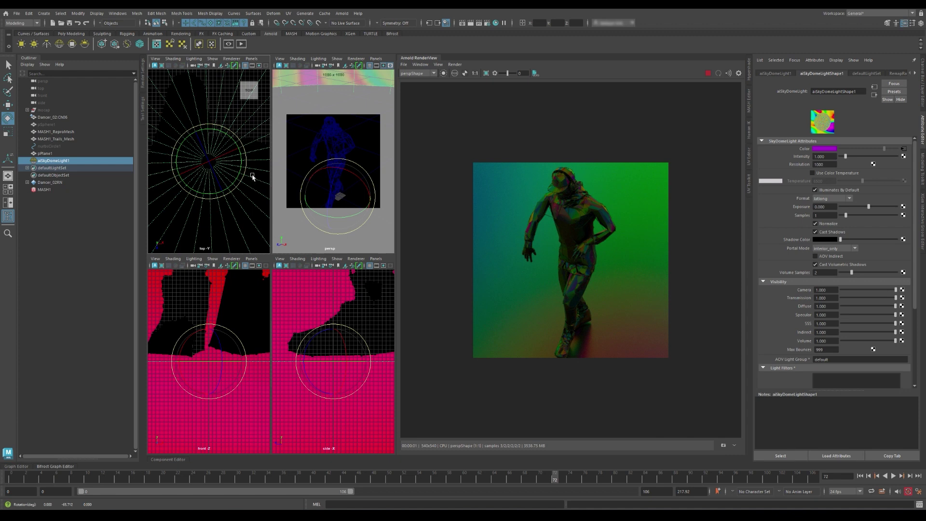
left_click_drag(253, 177, 218, 201)
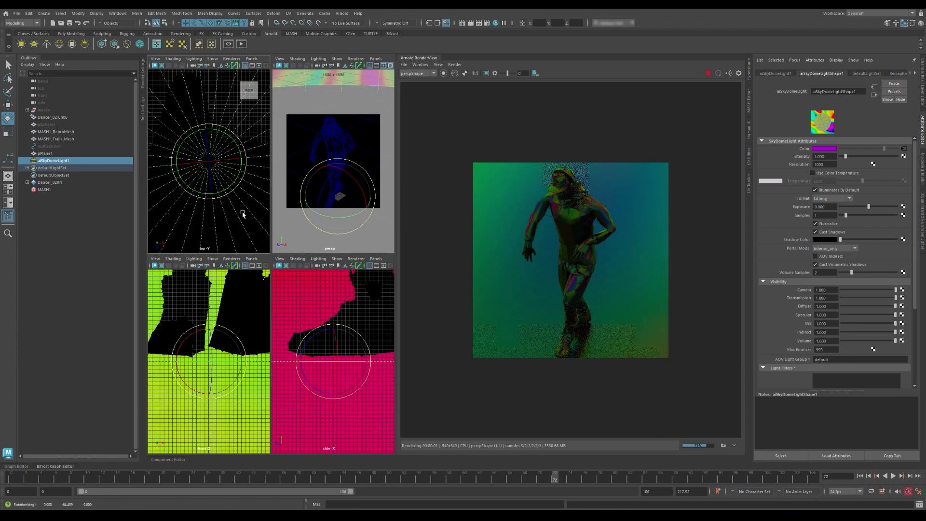